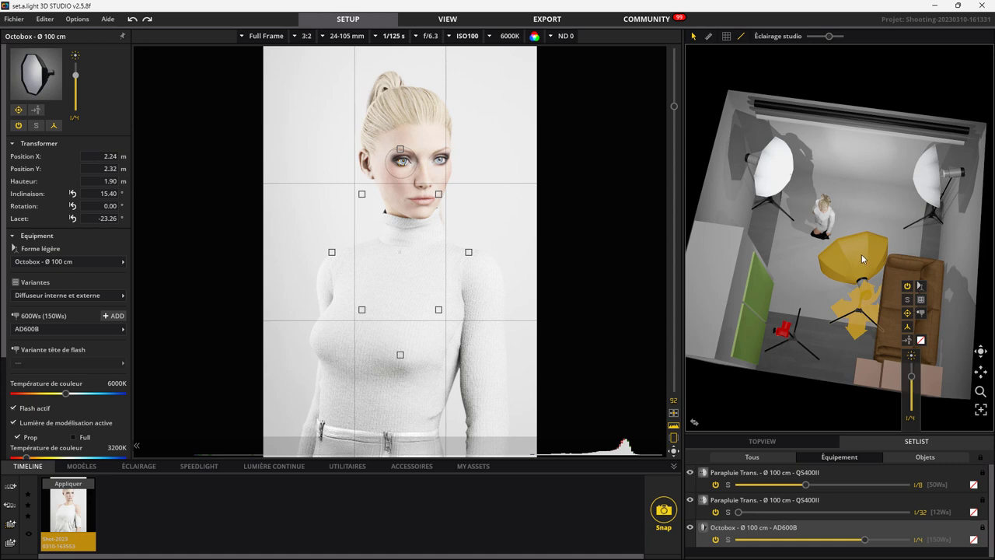
Step: Replace the Octobox with the white 56 cm beauty dish fitted with an outer grid
{"action": "left_click", "coordinate": [921, 287]}
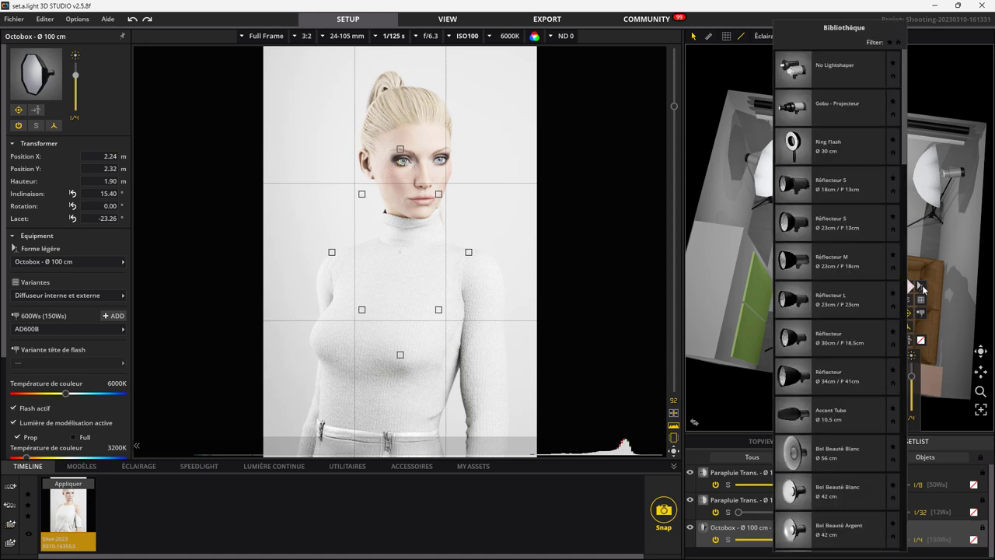
{"action": "left_click", "coordinate": [851, 452]}
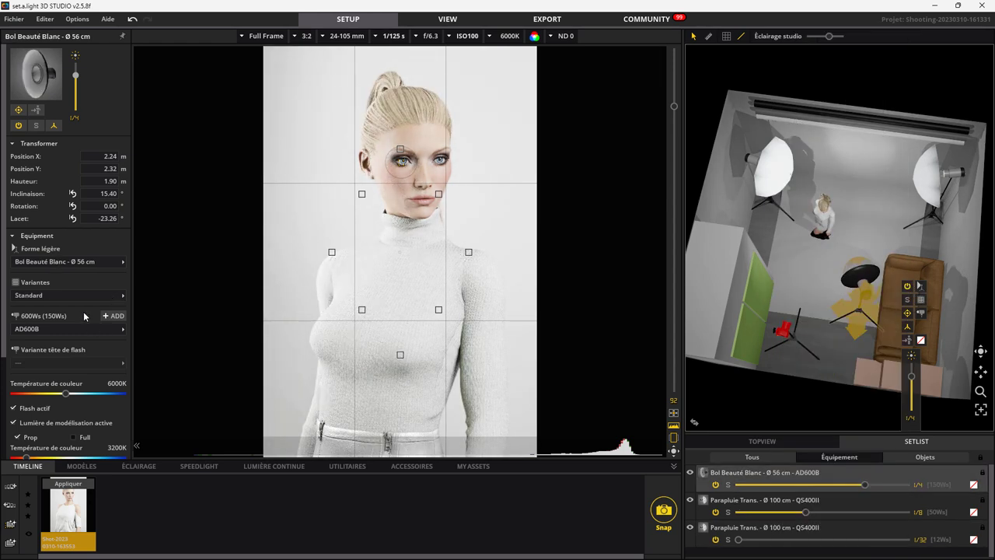
{"action": "left_click", "coordinate": [72, 295]}
{"action": "left_click", "coordinate": [199, 339]}
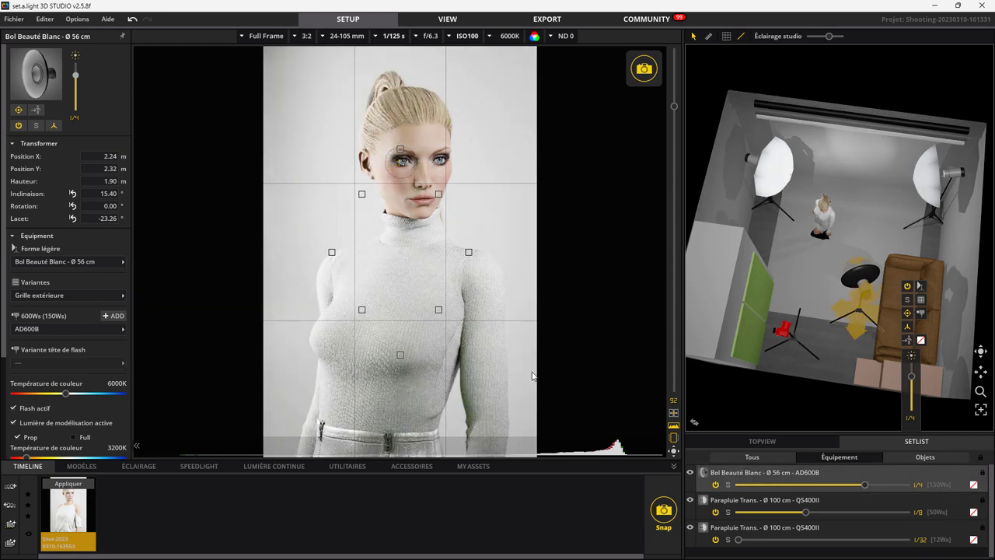
Step: Re-aim the beauty dish, move it nearer the model and lower its power to 1/16 +0.1
{"action": "mouse_move", "coordinate": [860, 305]}
{"action": "left_mouse_down"}
{"action": "mouse_move", "coordinate": [914, 324]}
{"action": "mouse_move", "coordinate": [942, 295]}
{"action": "left_mouse_up"}
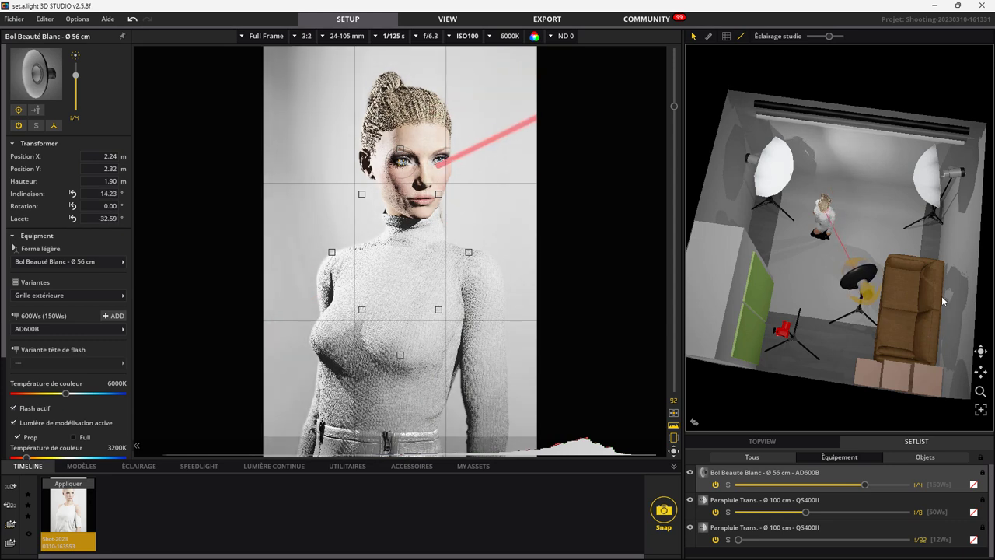
{"action": "left_click_drag", "start_coordinate": [866, 333], "coordinate": [853, 315]}
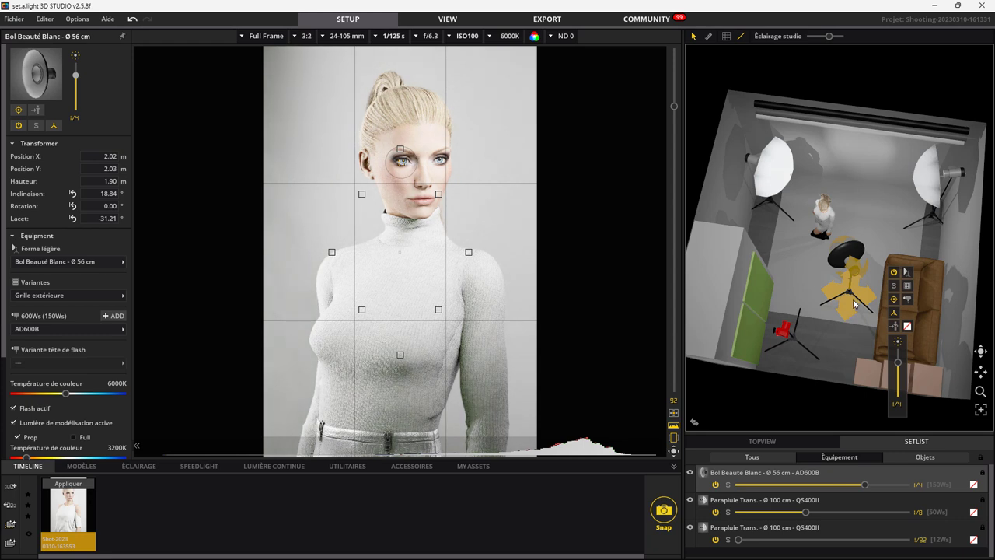
{"action": "left_click_drag", "start_coordinate": [900, 365], "coordinate": [901, 371]}
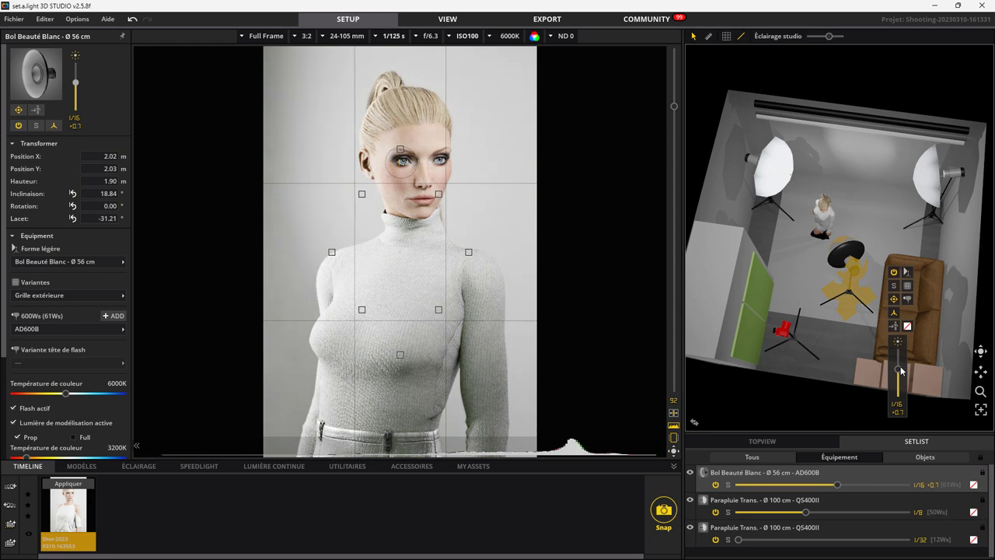
{"action": "left_click", "coordinate": [775, 187]}
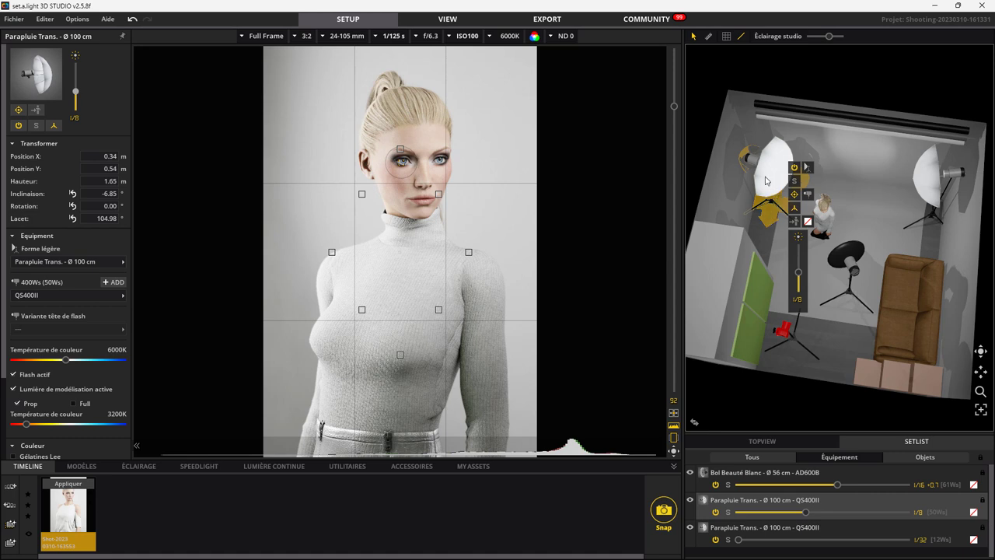
Step: Move and re-aim the left and top-right 100 cm umbrellas, ending at -0.80° tilt and 45.95° yaw
{"action": "left_click_drag", "start_coordinate": [981, 351], "coordinate": [990, 378]}
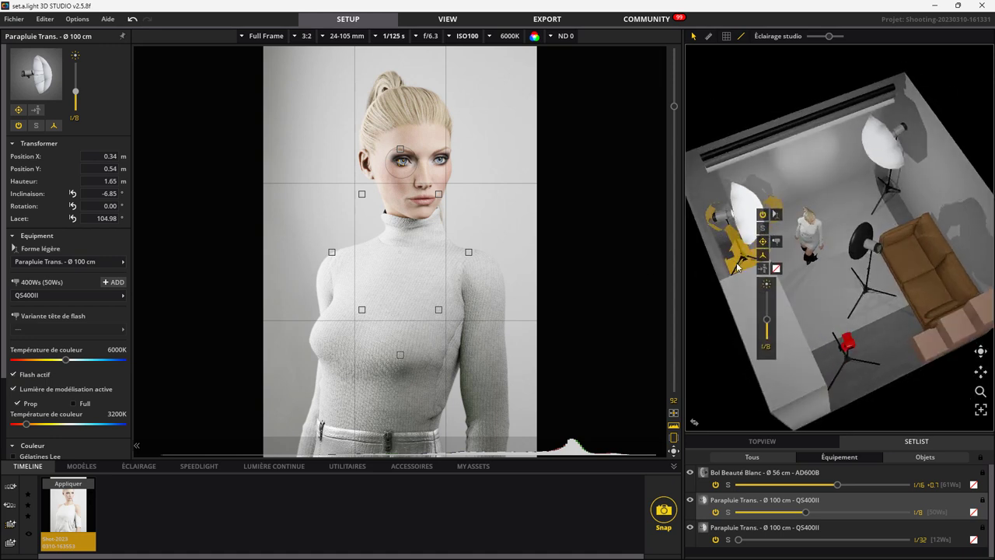
{"action": "left_click_drag", "start_coordinate": [735, 266], "coordinate": [722, 251]}
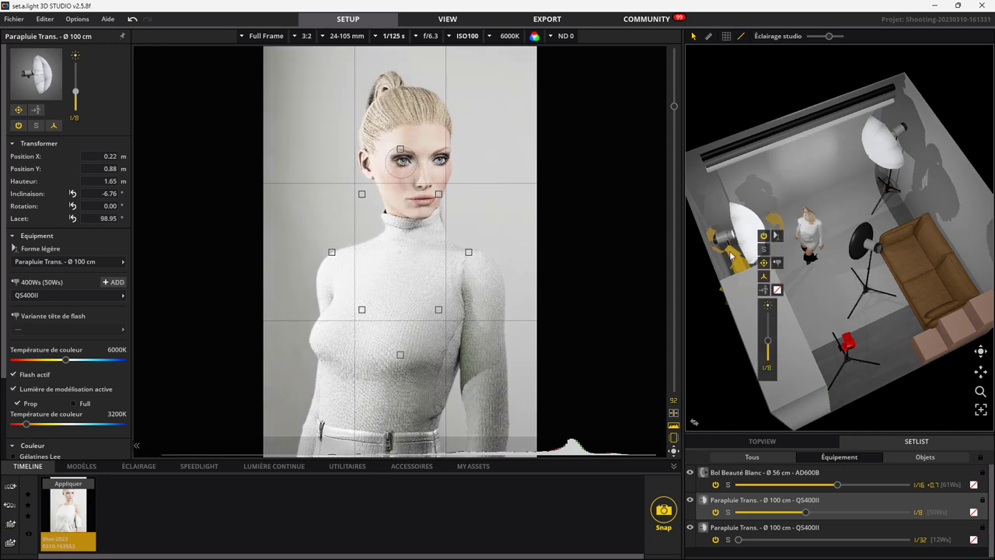
{"action": "mouse_move", "coordinate": [721, 251]}
{"action": "left_mouse_down"}
{"action": "mouse_move", "coordinate": [890, 247]}
{"action": "mouse_move", "coordinate": [938, 226]}
{"action": "left_mouse_up"}
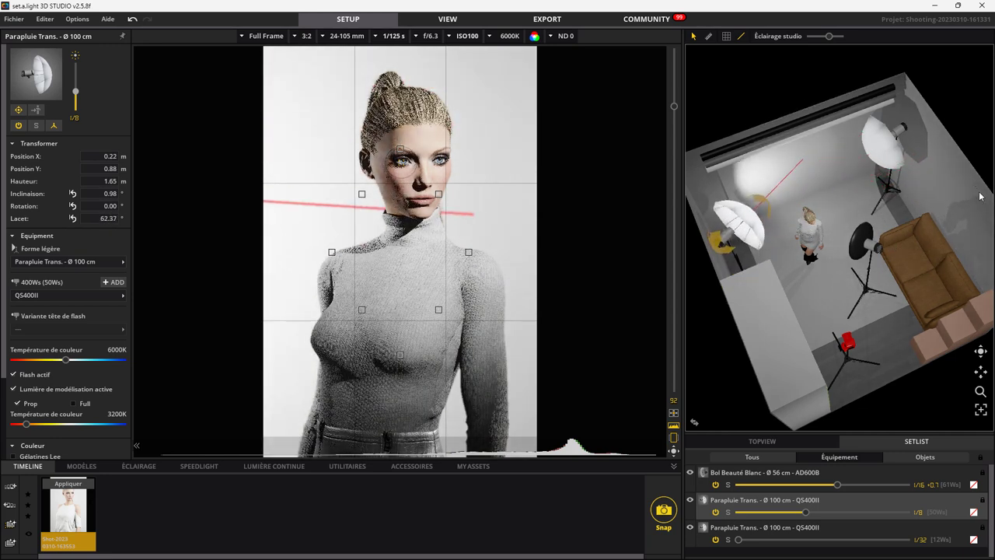
{"action": "left_click", "coordinate": [902, 207]}
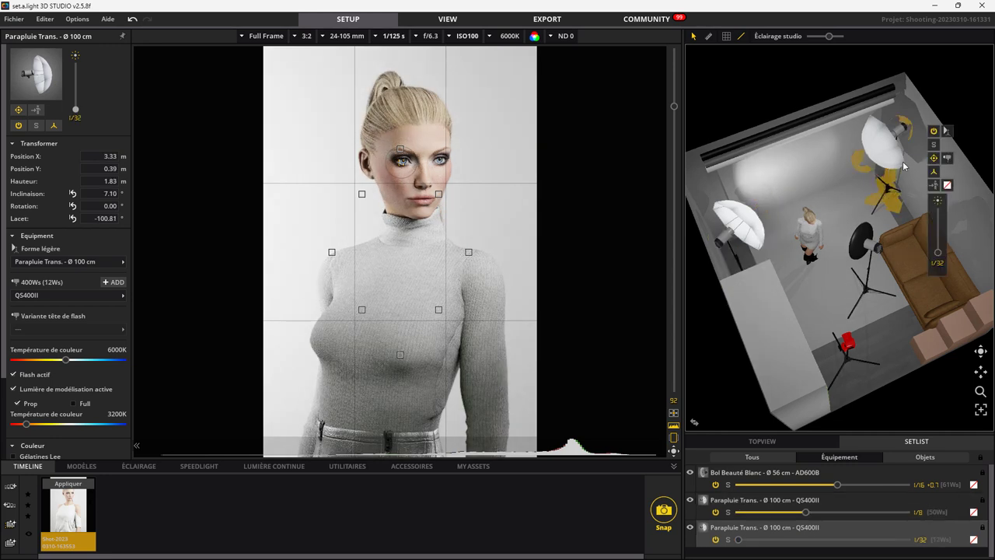
{"action": "mouse_move", "coordinate": [902, 207]}
{"action": "left_mouse_down"}
{"action": "mouse_move", "coordinate": [874, 182]}
{"action": "mouse_move", "coordinate": [698, 169]}
{"action": "left_mouse_up"}
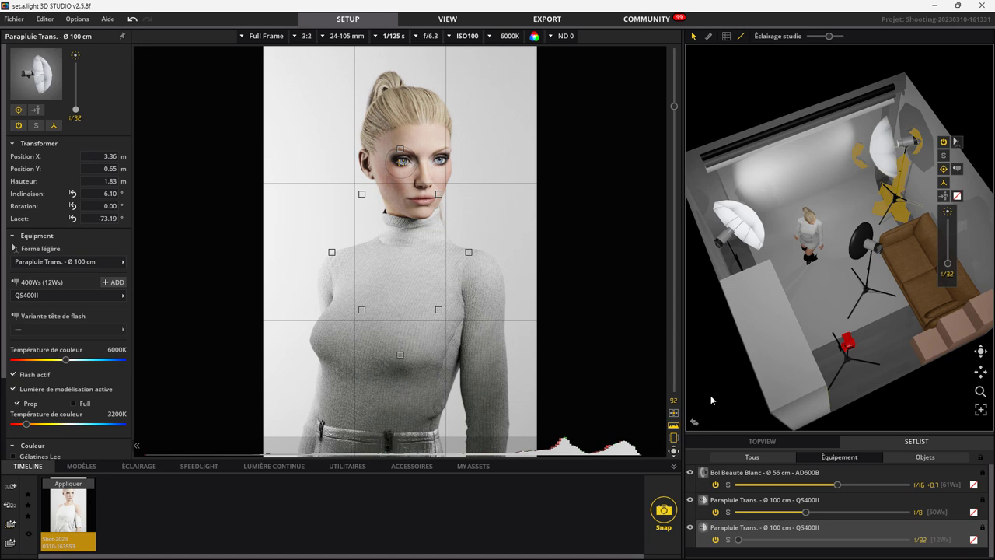
{"action": "left_click", "coordinate": [752, 255]}
{"action": "left_click_drag", "start_coordinate": [753, 259], "coordinate": [731, 348]}
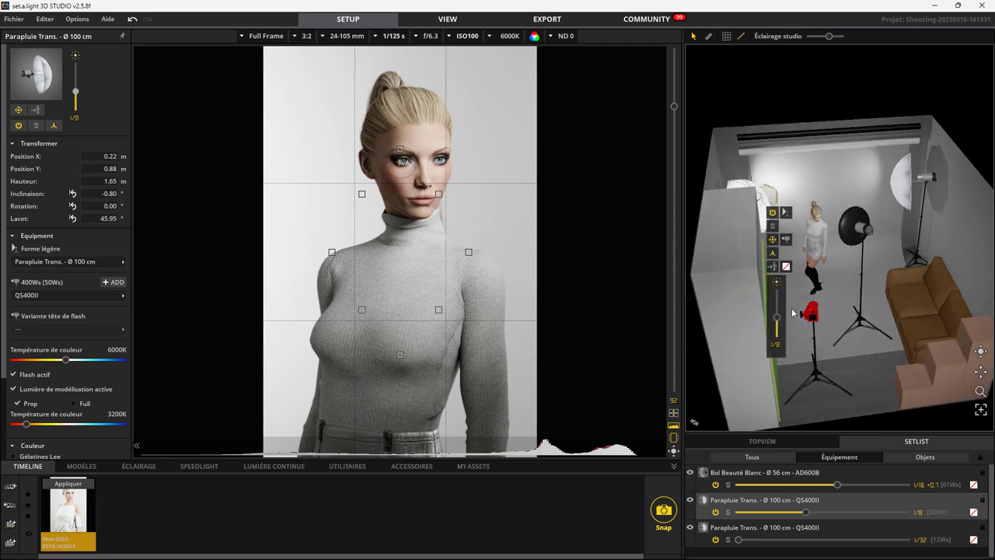
Step: Turn the camera to landscape at about 56 mm with the model left of centre
{"action": "left_click", "coordinate": [811, 313]}
{"action": "left_click", "coordinate": [841, 329]}
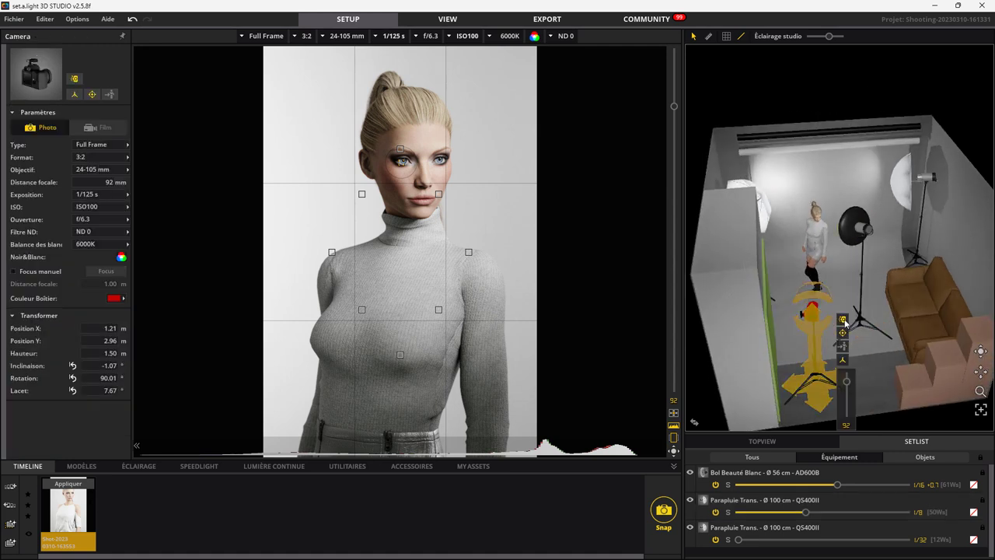
{"action": "left_click_drag", "start_coordinate": [846, 381], "coordinate": [846, 399]}
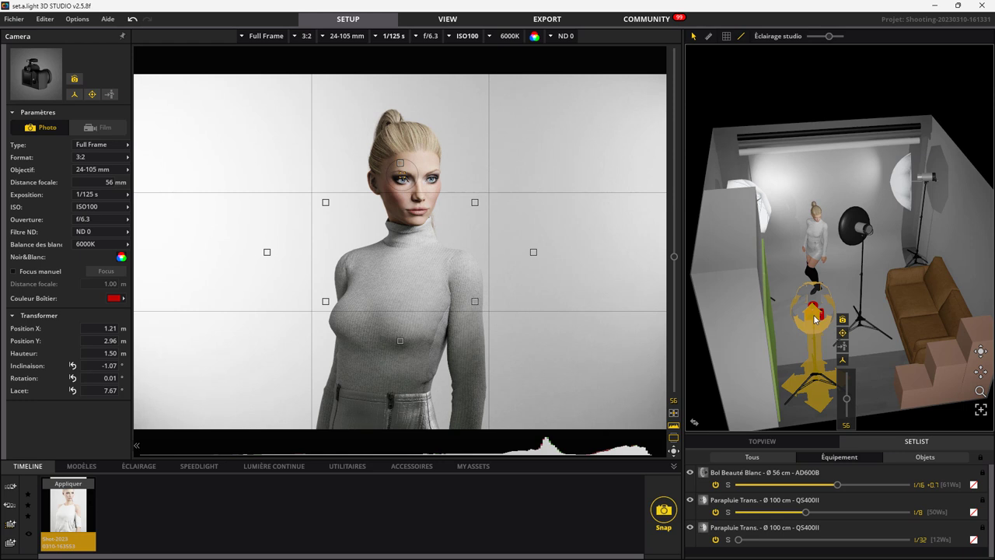
{"action": "left_click_drag", "start_coordinate": [818, 325], "coordinate": [826, 322]}
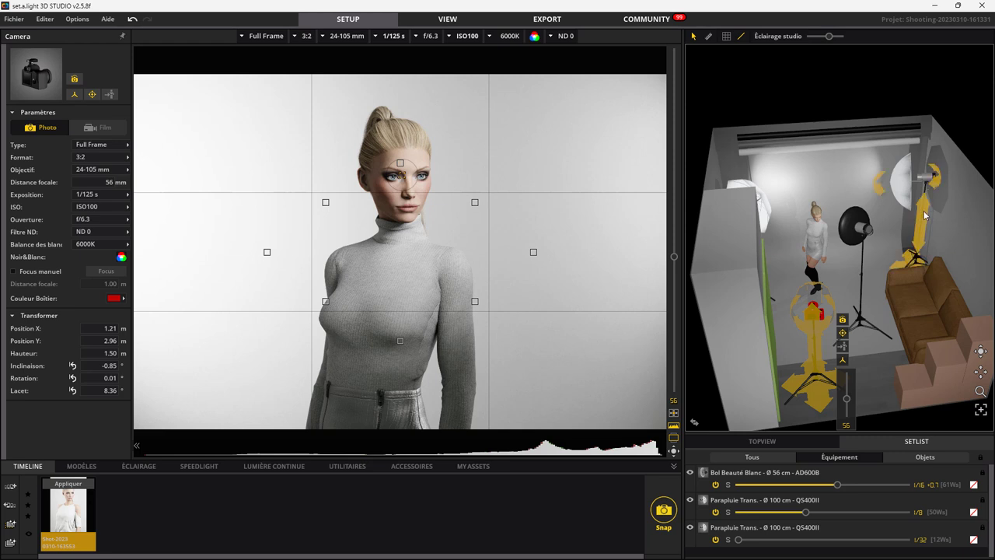
Step: Tilt the back-right umbrella slightly upward to 3.70° tilt and -71.90° yaw
{"action": "left_click", "coordinate": [922, 216]}
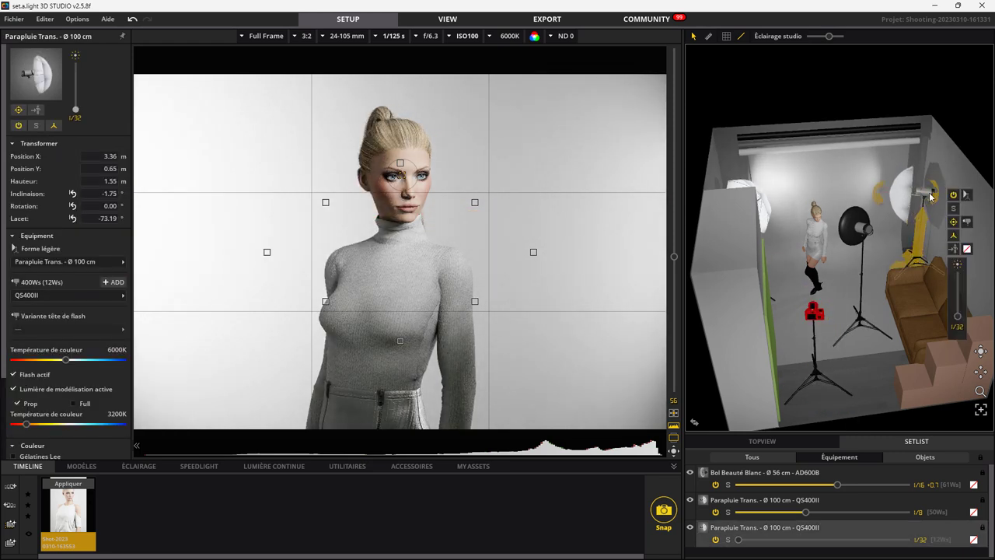
{"action": "mouse_move", "coordinate": [934, 187]}
{"action": "left_mouse_down"}
{"action": "mouse_move", "coordinate": [933, 173]}
{"action": "mouse_move", "coordinate": [877, 187]}
{"action": "left_mouse_up"}
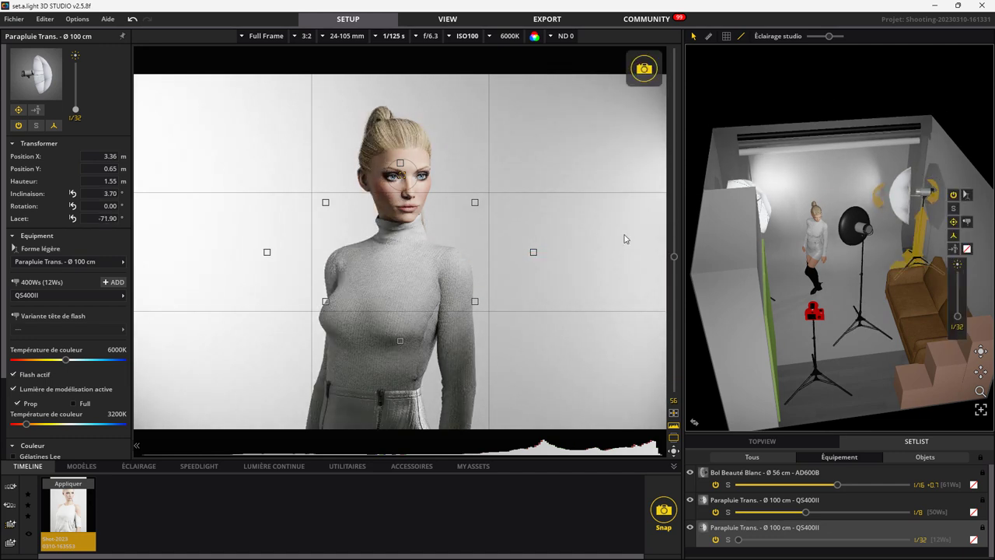
{"action": "mouse_move", "coordinate": [592, 335]}
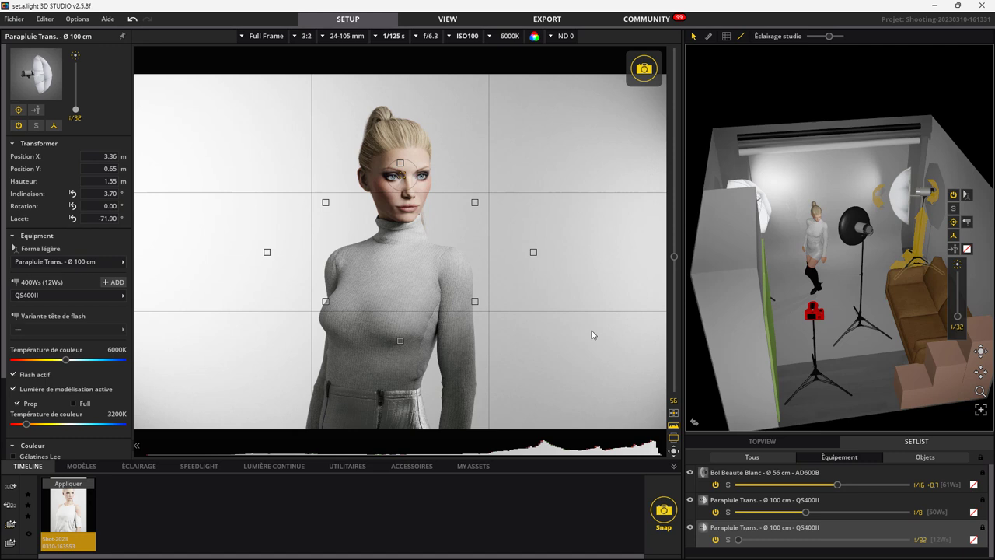
{"action": "left_click", "coordinate": [801, 191]}
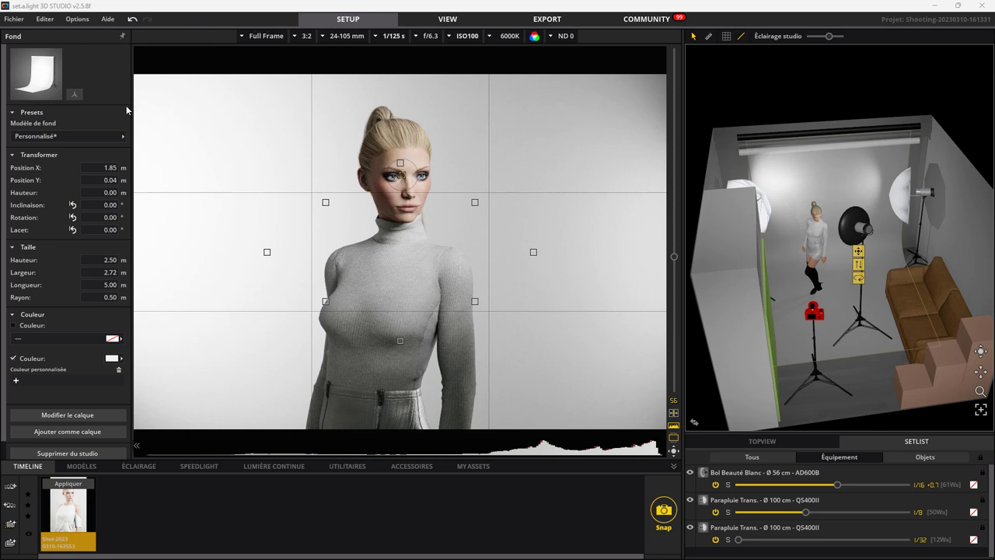
Step: Try the Black backdrop preset, then settle on Arctic White
{"action": "left_click", "coordinate": [114, 136]}
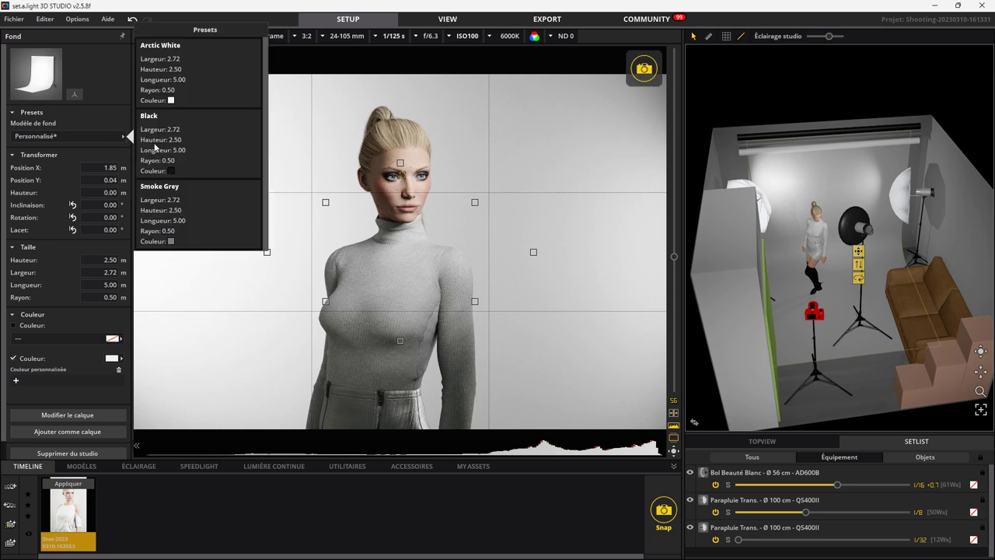
{"action": "left_click", "coordinate": [155, 145]}
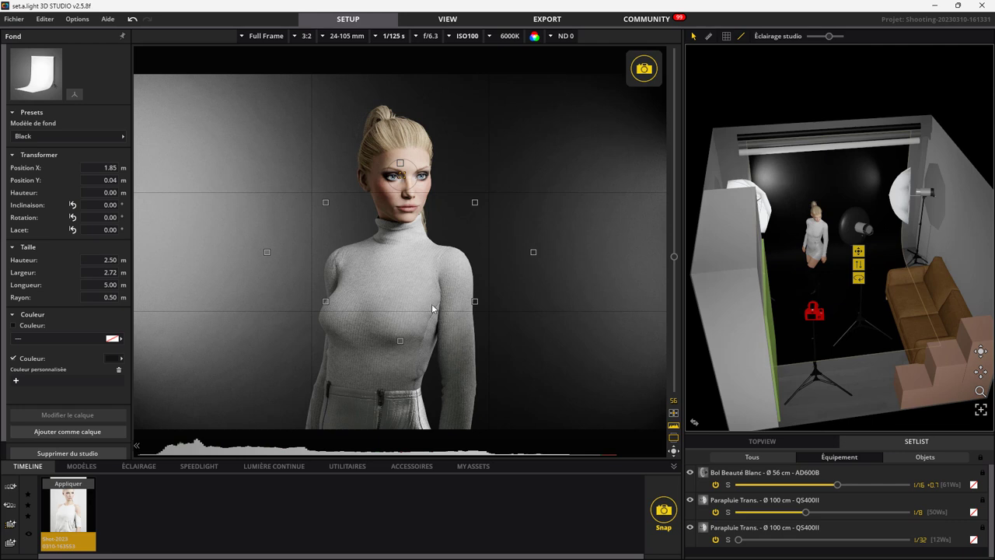
{"action": "left_click", "coordinate": [114, 136]}
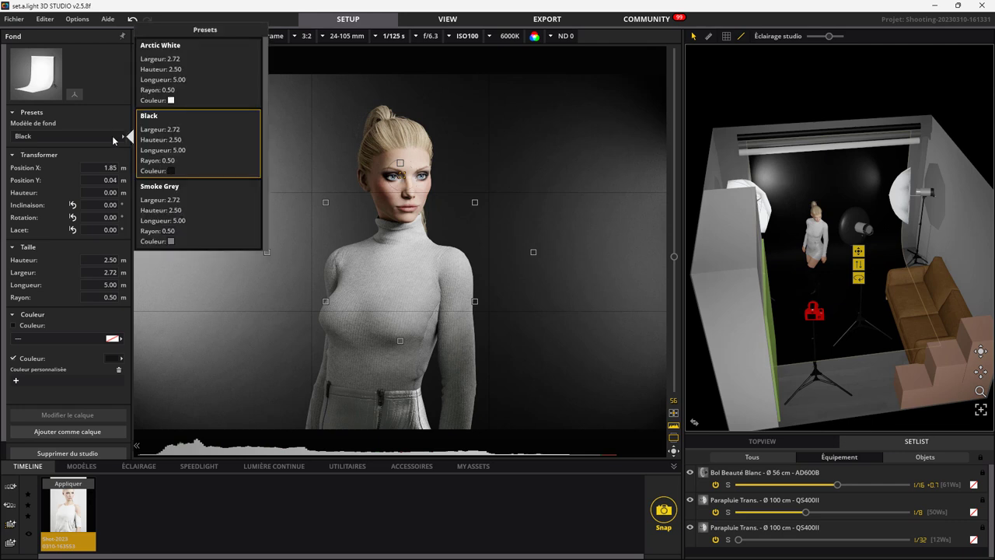
{"action": "left_click", "coordinate": [196, 97]}
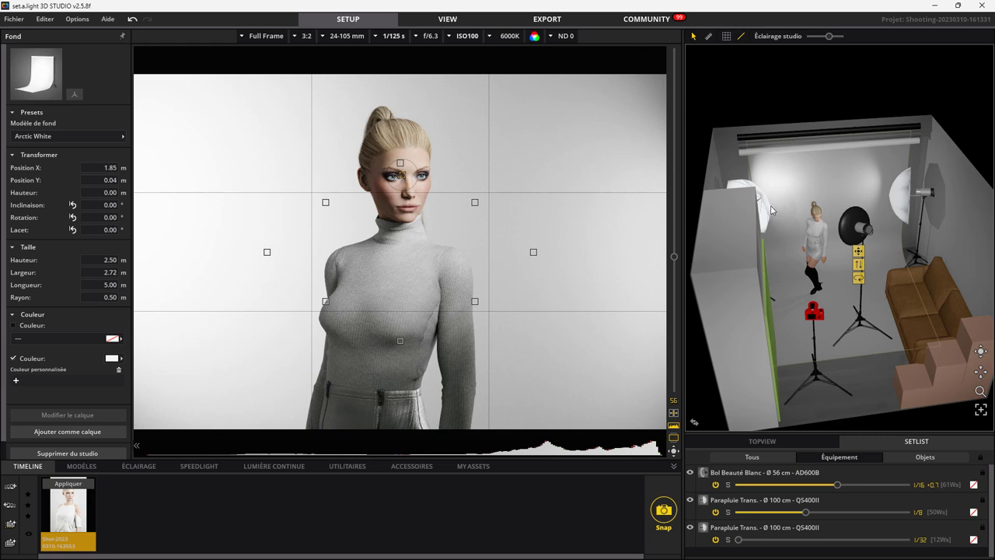
{"action": "left_click", "coordinate": [814, 313]}
Step: Return the camera to portrait, zoom to 105 mm and focus on the model's eye
{"action": "left_click", "coordinate": [843, 321]}
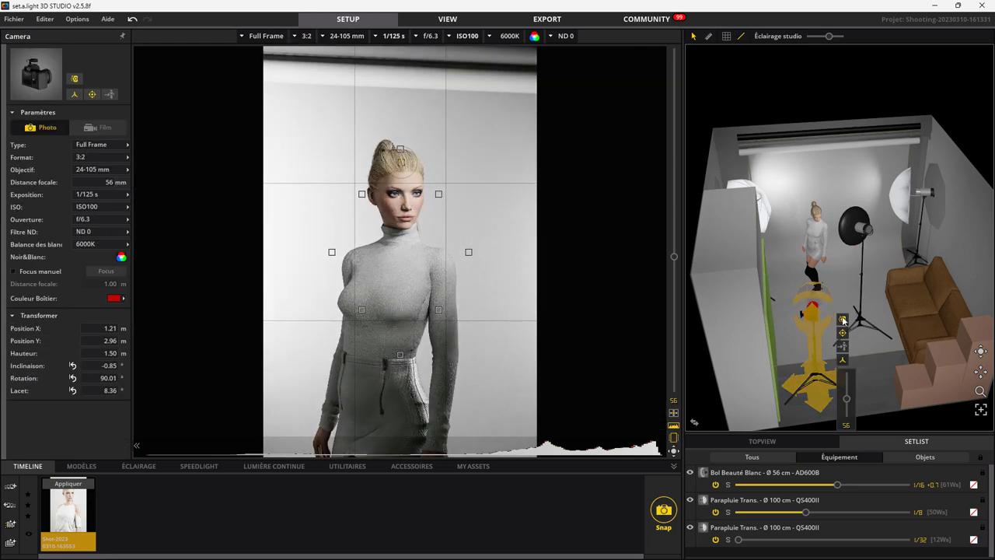
{"action": "left_click_drag", "start_coordinate": [852, 401], "coordinate": [847, 376]}
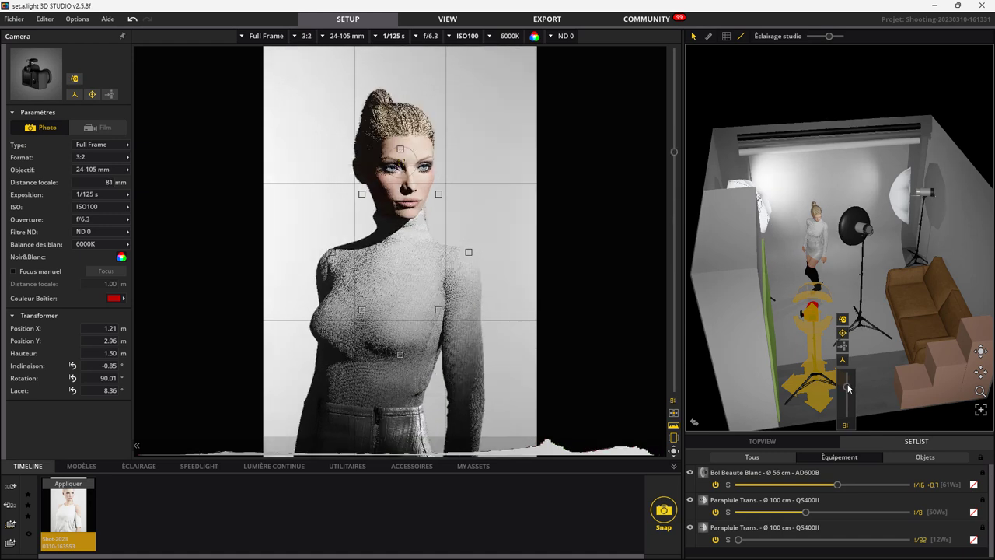
{"action": "mouse_move", "coordinate": [400, 249]}
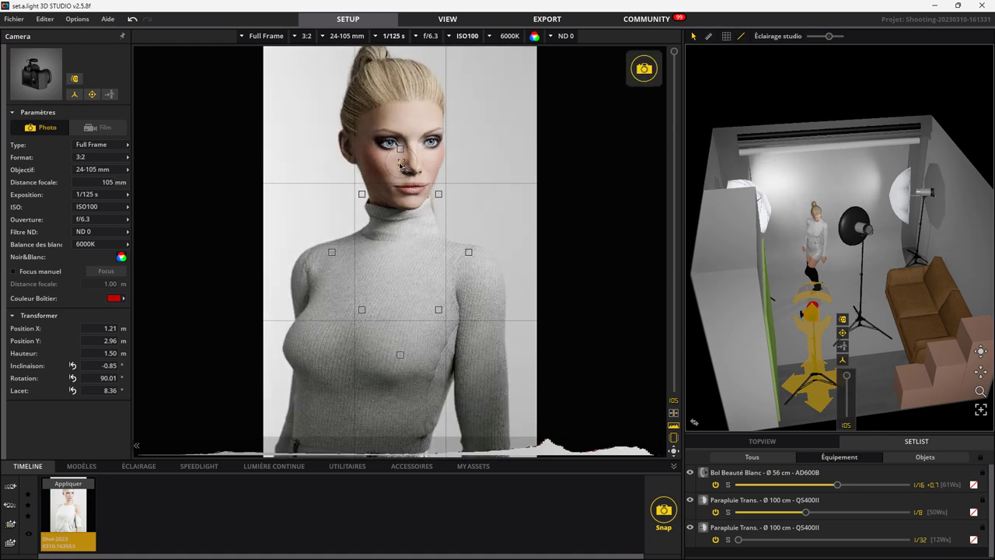
{"action": "left_click_drag", "start_coordinate": [401, 166], "coordinate": [387, 144]}
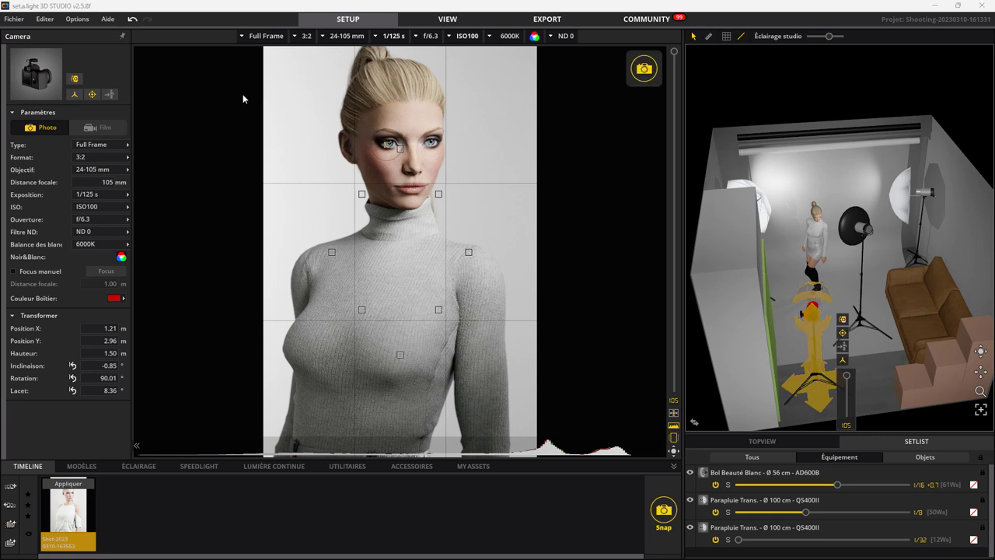
Step: Switch to the 70-200 mm lens at 200 mm and tilt the camera up onto the face
{"action": "left_click", "coordinate": [346, 36]}
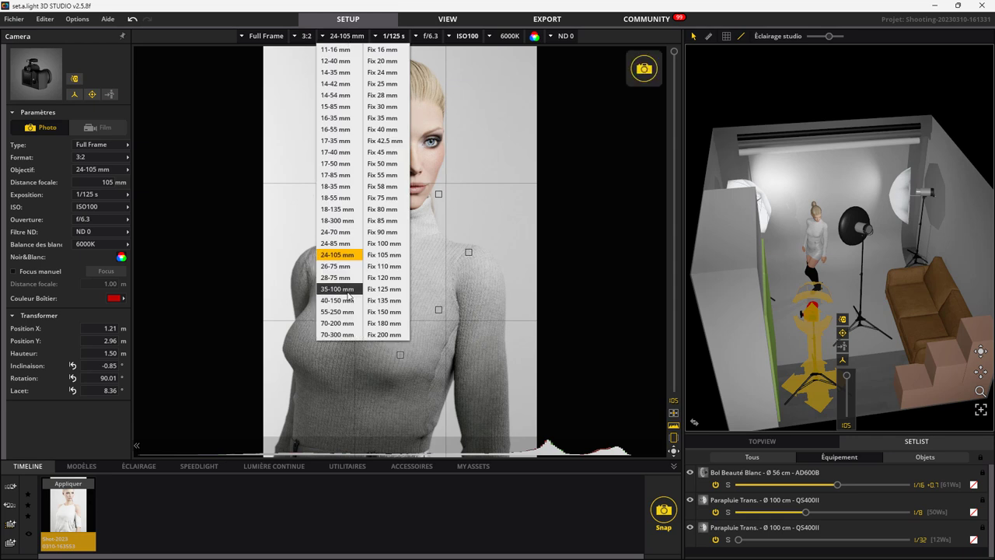
{"action": "left_click", "coordinate": [337, 322]}
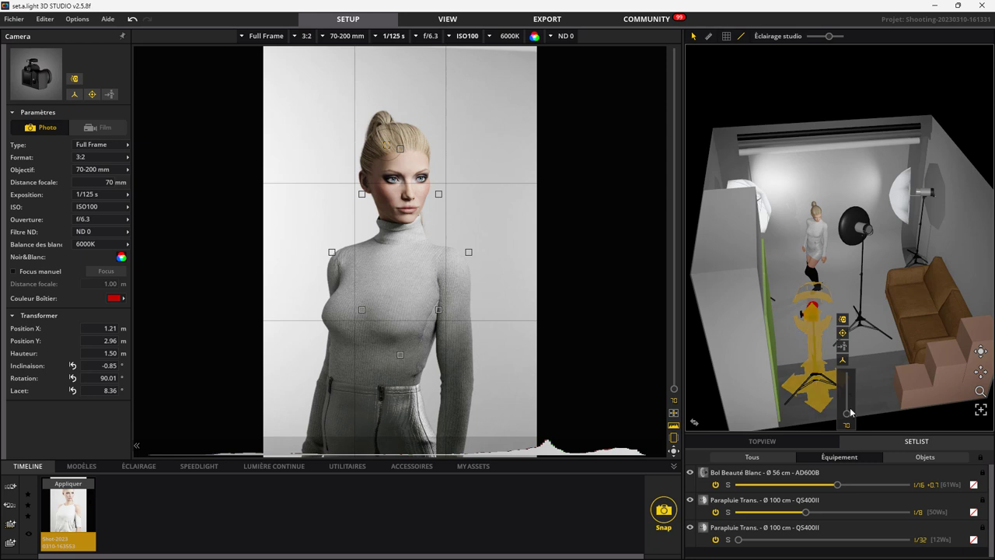
{"action": "left_click_drag", "start_coordinate": [848, 413], "coordinate": [847, 376]}
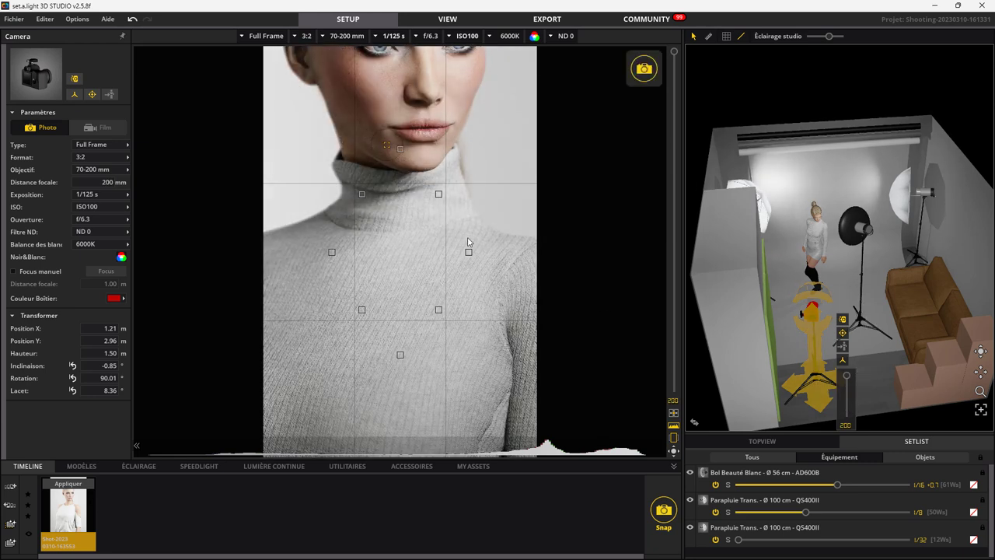
{"action": "left_click_drag", "start_coordinate": [814, 314], "coordinate": [818, 350]}
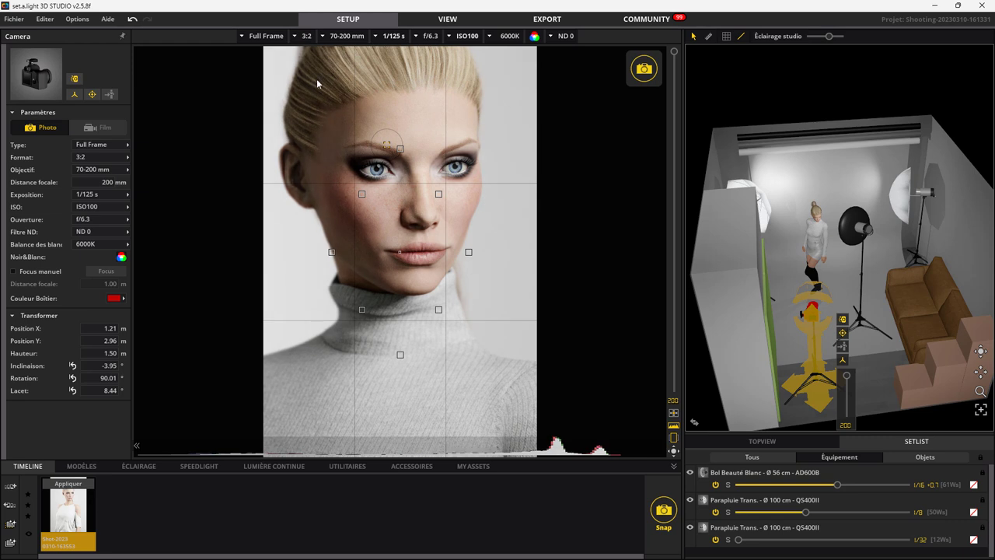
Step: Raise the beauty dish to full 1/1 power (600Ws)
{"action": "left_click", "coordinate": [860, 243]}
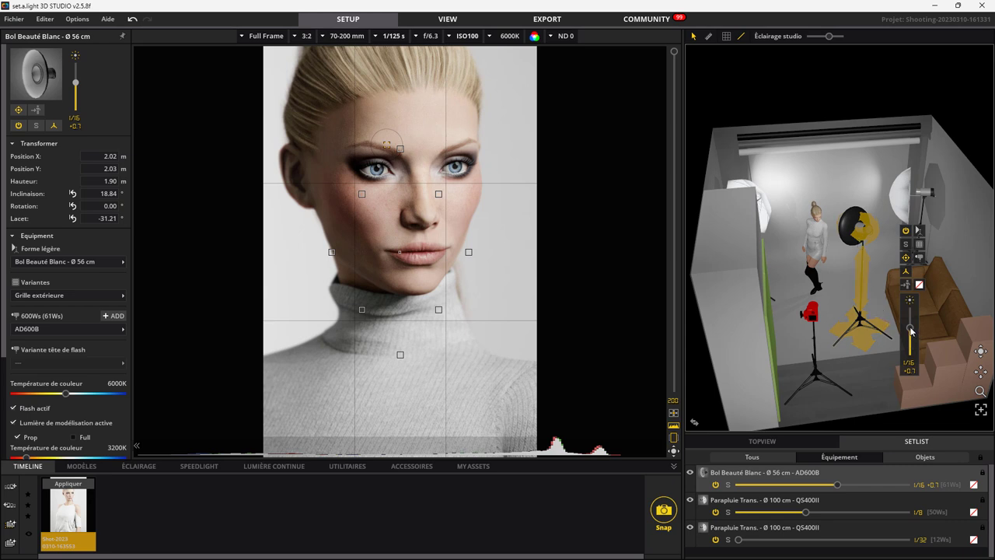
{"action": "left_click_drag", "start_coordinate": [912, 330], "coordinate": [911, 310]}
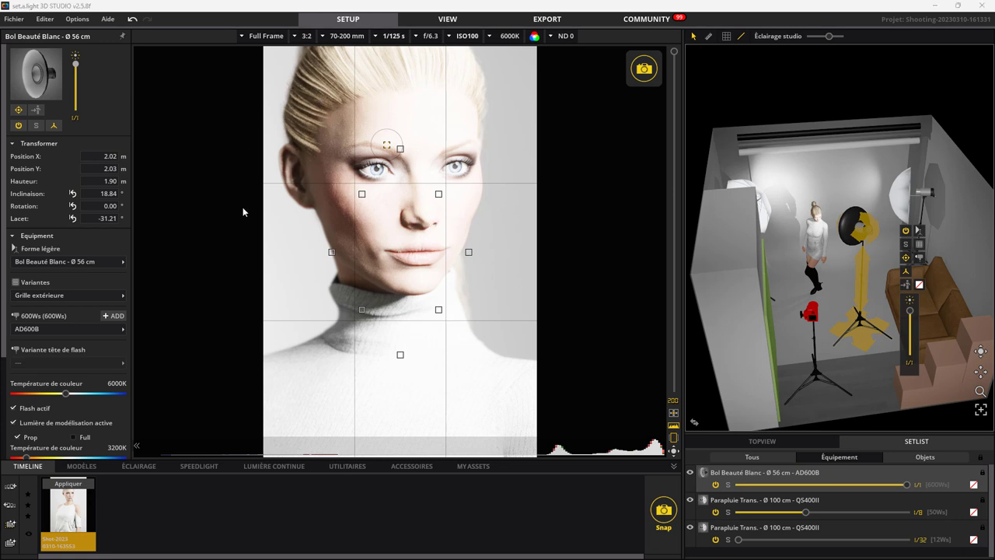
Step: Switch the preview to black and white, then select the right umbrella
{"action": "left_click", "coordinate": [534, 37]}
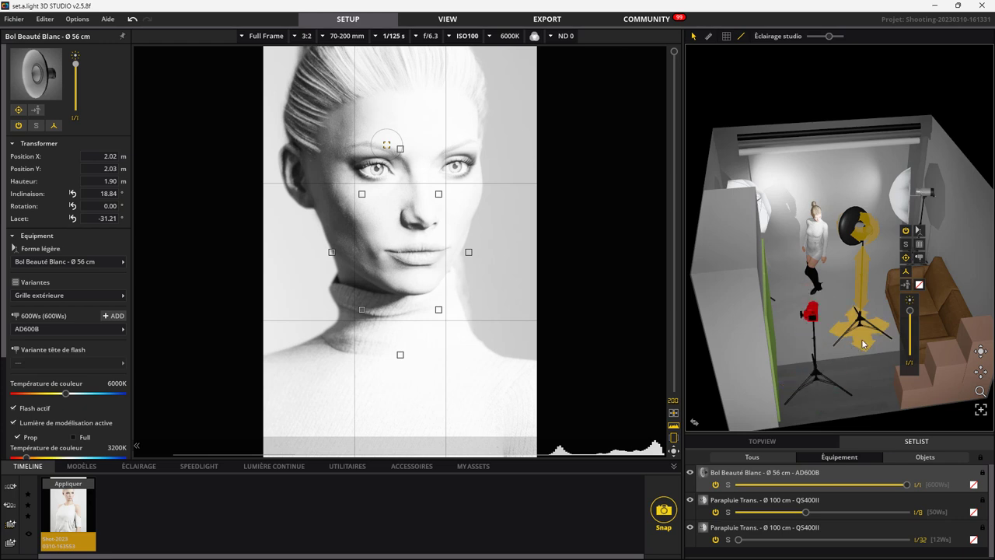
{"action": "left_click", "coordinate": [903, 206]}
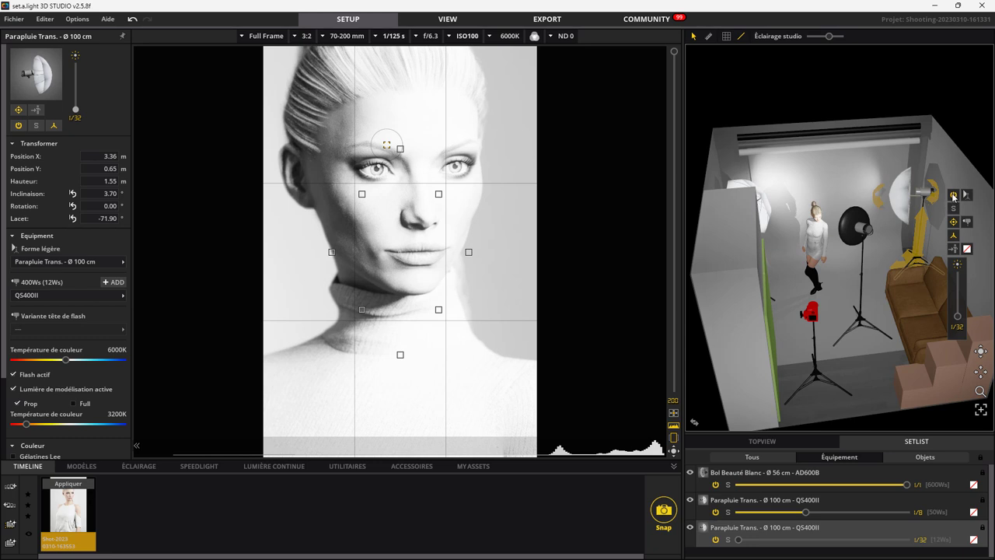
Step: Switch off the left umbrella and replace the beauty dish with a 100 cm Octobox before the model
{"action": "left_click", "coordinate": [767, 208]}
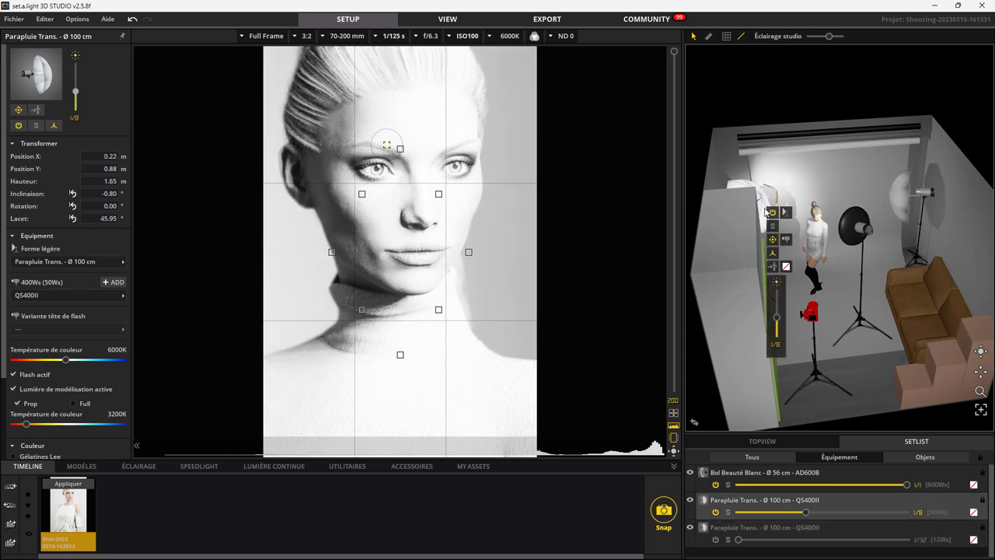
{"action": "left_click", "coordinate": [772, 212]}
{"action": "left_click", "coordinate": [860, 249]}
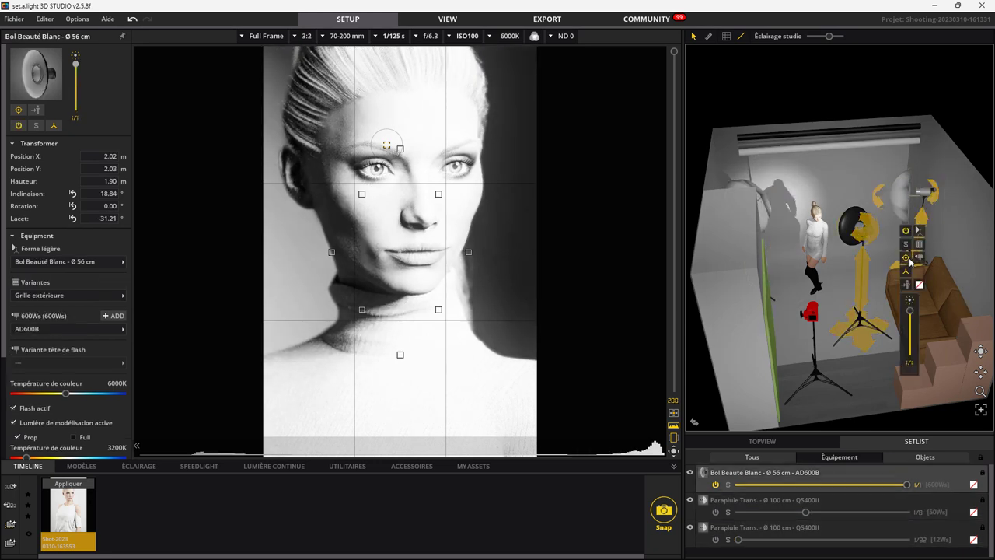
{"action": "left_click", "coordinate": [920, 232]}
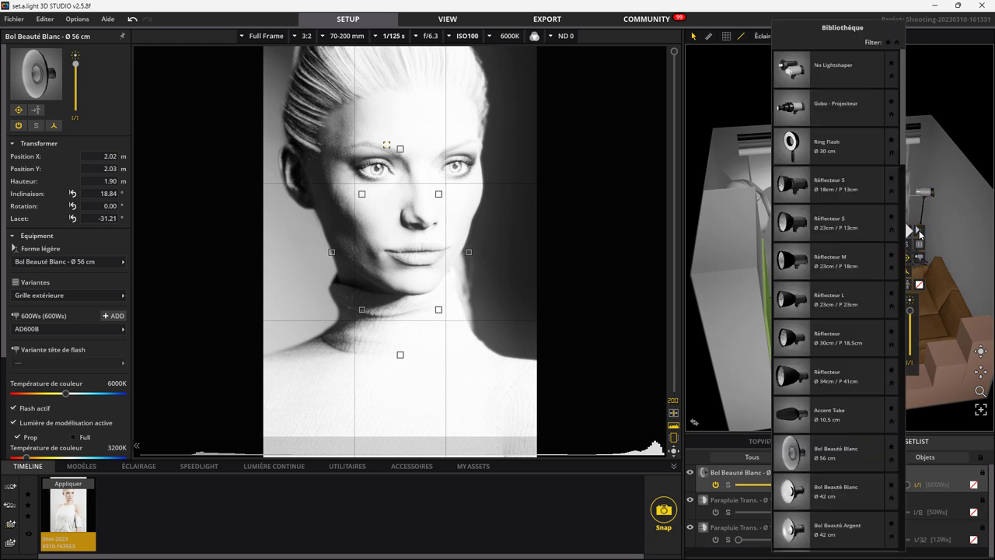
{"action": "scroll", "coordinate": [850, 432], "scroll_direction": "down", "scroll_amount": 1}
{"action": "scroll", "coordinate": [839, 448], "scroll_direction": "down", "scroll_amount": 2}
{"action": "scroll", "coordinate": [835, 459], "scroll_direction": "down", "scroll_amount": 1}
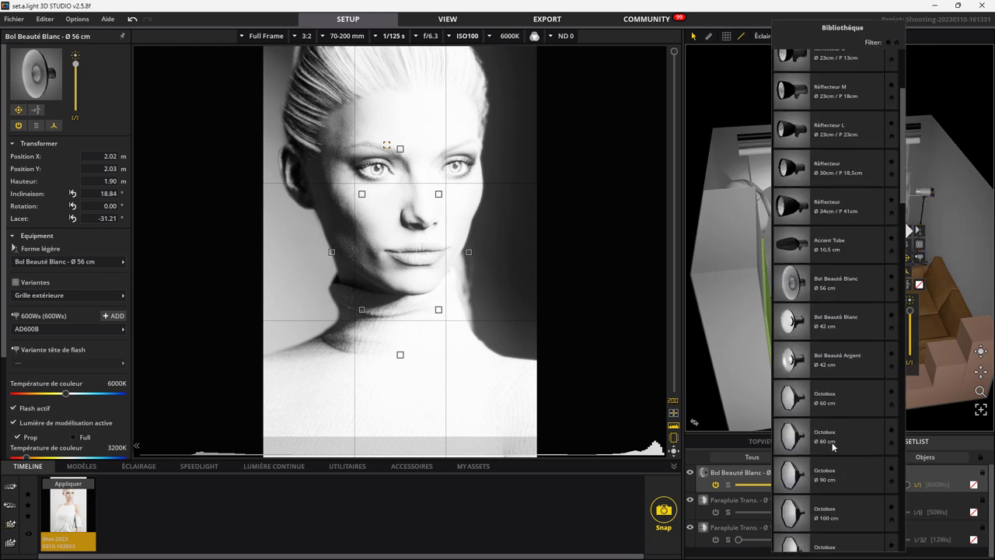
{"action": "scroll", "coordinate": [830, 472], "scroll_direction": "down", "scroll_amount": 2}
{"action": "left_click", "coordinate": [831, 457]}
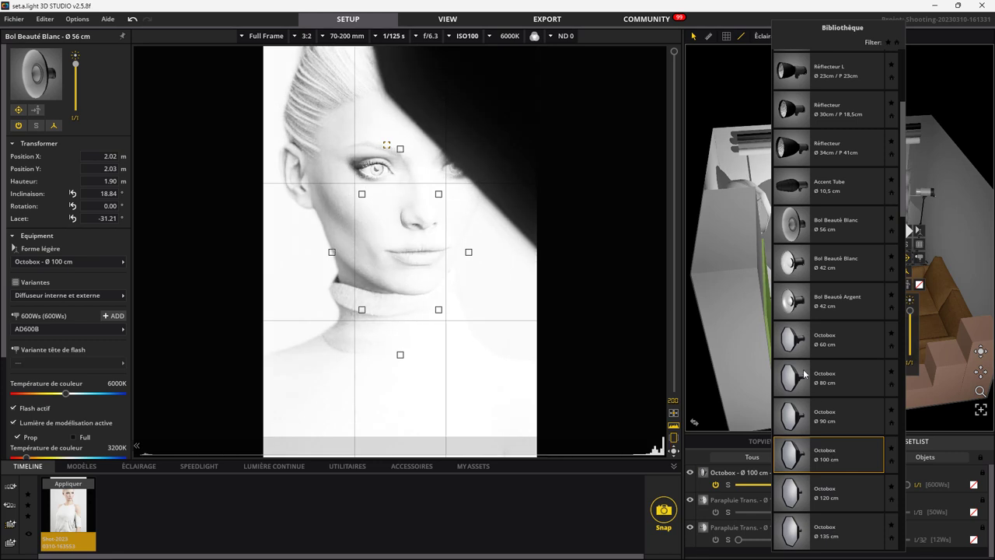
{"action": "mouse_move", "coordinate": [867, 342]}
{"action": "left_mouse_down"}
{"action": "mouse_move", "coordinate": [893, 369]}
{"action": "mouse_move", "coordinate": [850, 374]}
{"action": "mouse_move", "coordinate": [848, 403]}
{"action": "left_mouse_up"}
Step: Zoom the camera to 103 mm for head and upper body, and return the preview to colour
{"action": "left_click", "coordinate": [809, 318]}
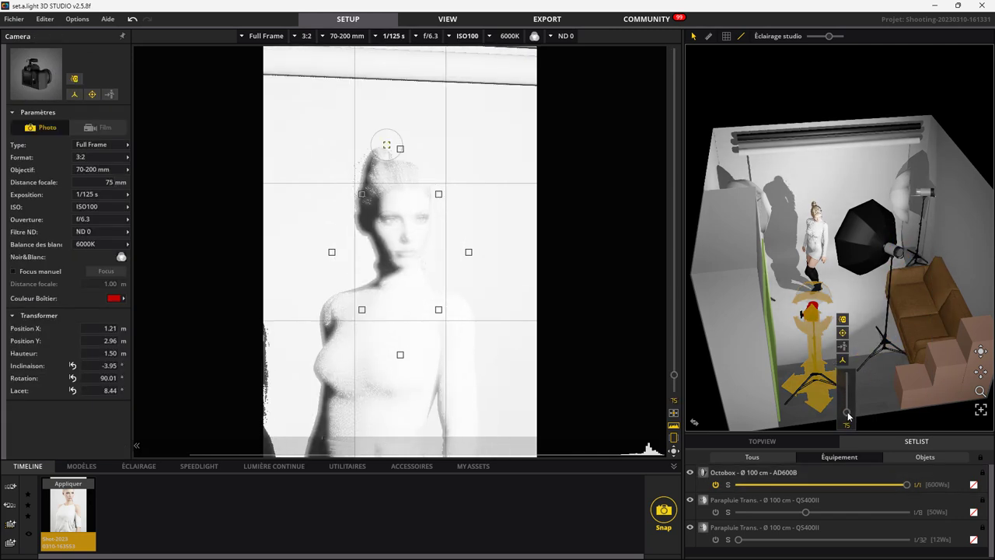
{"action": "left_click_drag", "start_coordinate": [812, 318], "coordinate": [812, 309]}
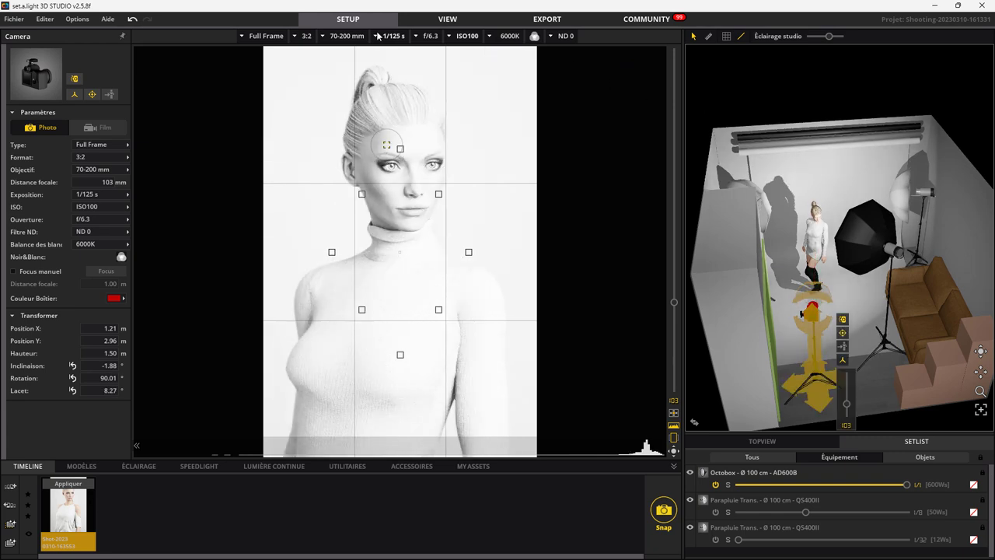
{"action": "left_click", "coordinate": [534, 36]}
Step: Set the Octobox power to 1/2 −0.3 (244Ws)
{"action": "left_click", "coordinate": [870, 226]}
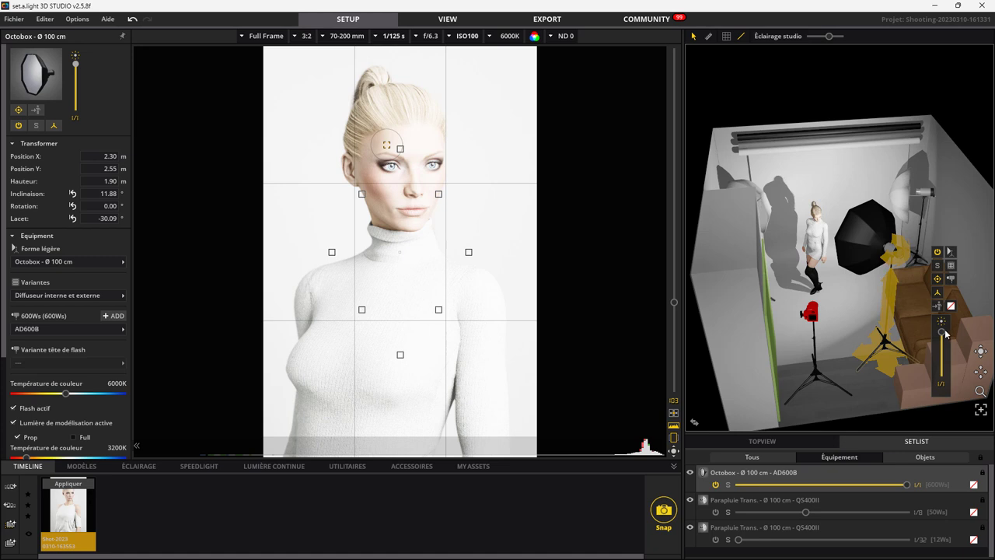
{"action": "left_click_drag", "start_coordinate": [944, 335], "coordinate": [943, 348]}
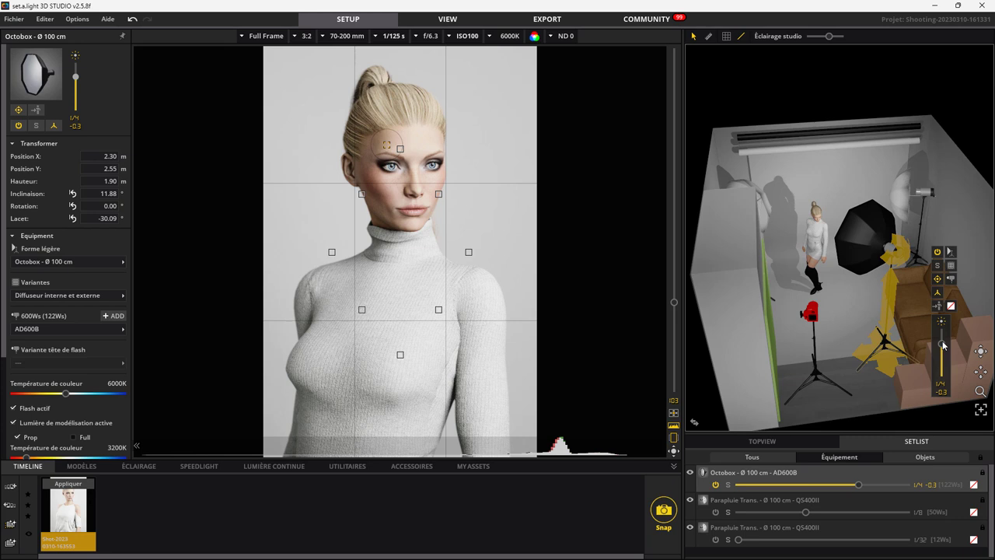
{"action": "left_click_drag", "start_coordinate": [943, 346], "coordinate": [945, 339]}
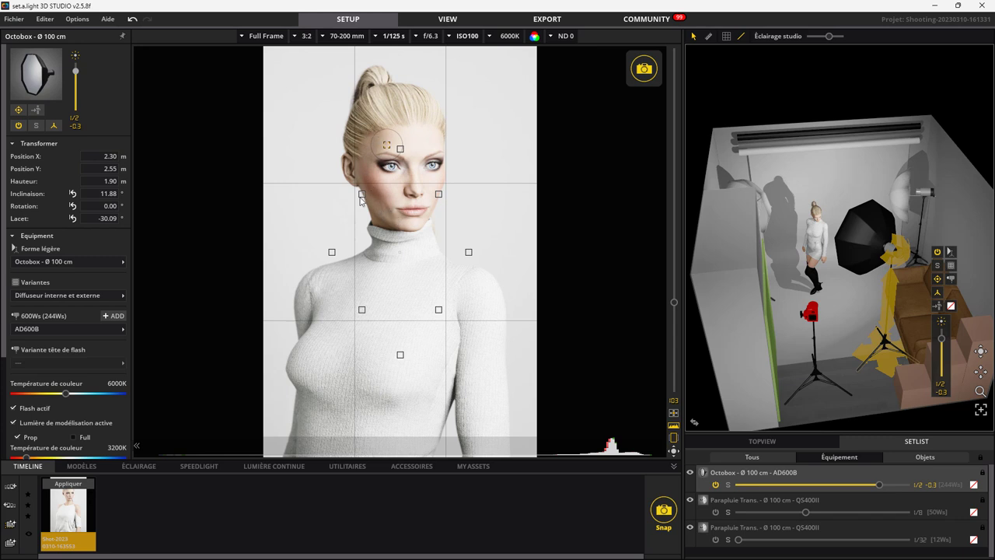
Step: Re-aim the left umbrella from a top view and switch it on at 1/16 (25Ws)
{"action": "left_click", "coordinate": [772, 207]}
{"action": "mouse_move", "coordinate": [981, 350]}
{"action": "left_mouse_down"}
{"action": "mouse_move", "coordinate": [775, 243]}
{"action": "mouse_move", "coordinate": [772, 210]}
{"action": "left_mouse_up"}
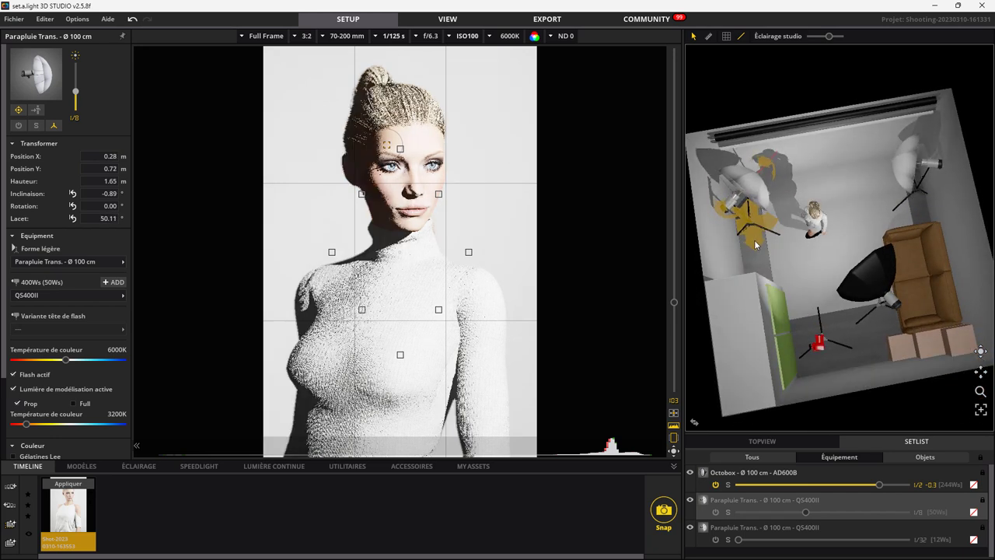
{"action": "mouse_move", "coordinate": [773, 210]}
{"action": "left_mouse_down"}
{"action": "mouse_move", "coordinate": [293, 198]}
{"action": "mouse_move", "coordinate": [311, 244]}
{"action": "left_mouse_up"}
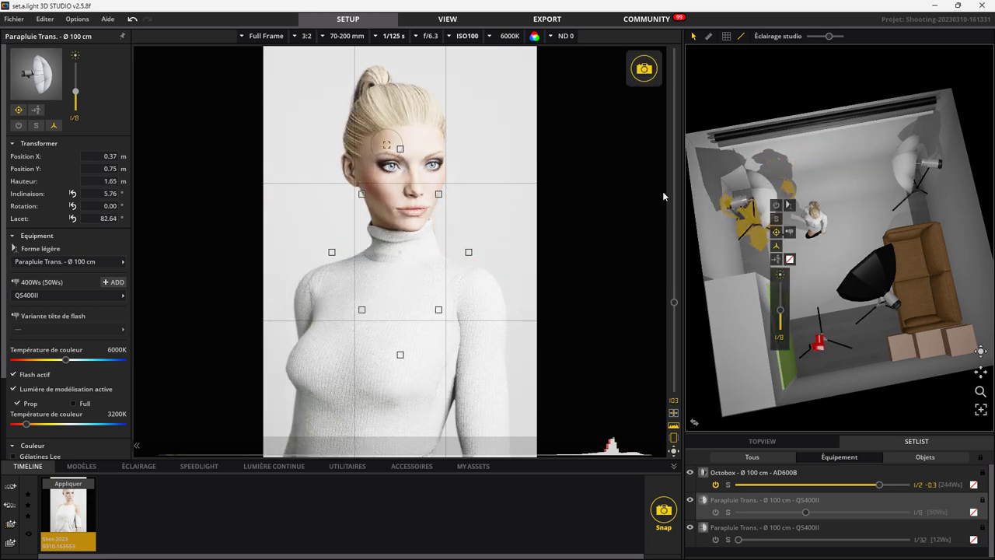
{"action": "left_click", "coordinate": [778, 206]}
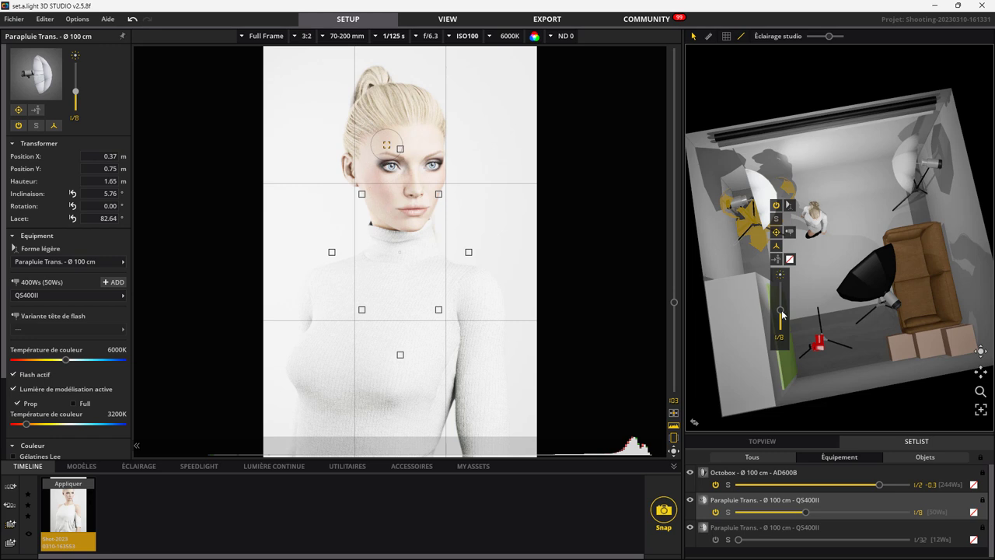
{"action": "left_click_drag", "start_coordinate": [782, 312], "coordinate": [781, 320]}
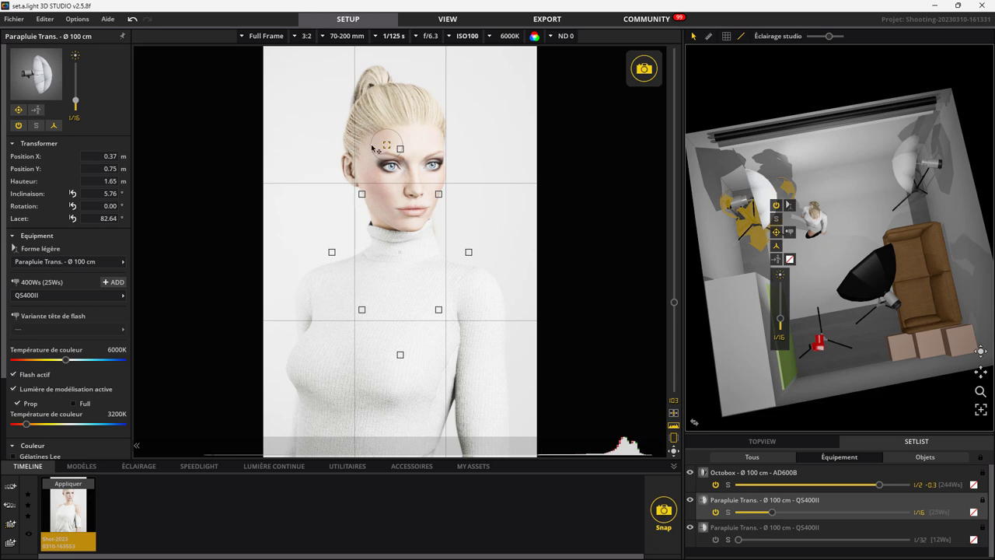
Step: Toggle the left umbrella off and on twice to compare, leaving it on
{"action": "left_click", "coordinate": [777, 206]}
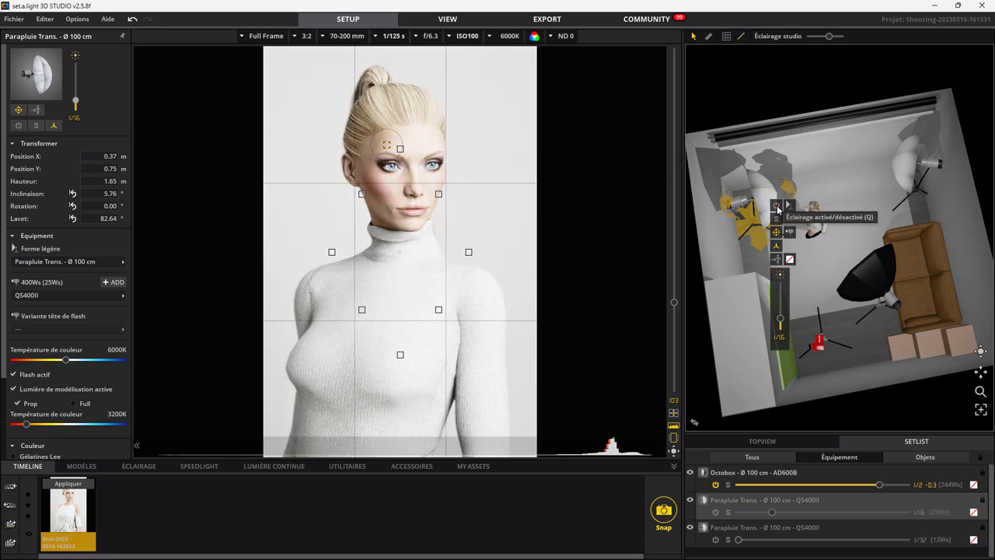
{"action": "left_click", "coordinate": [776, 206]}
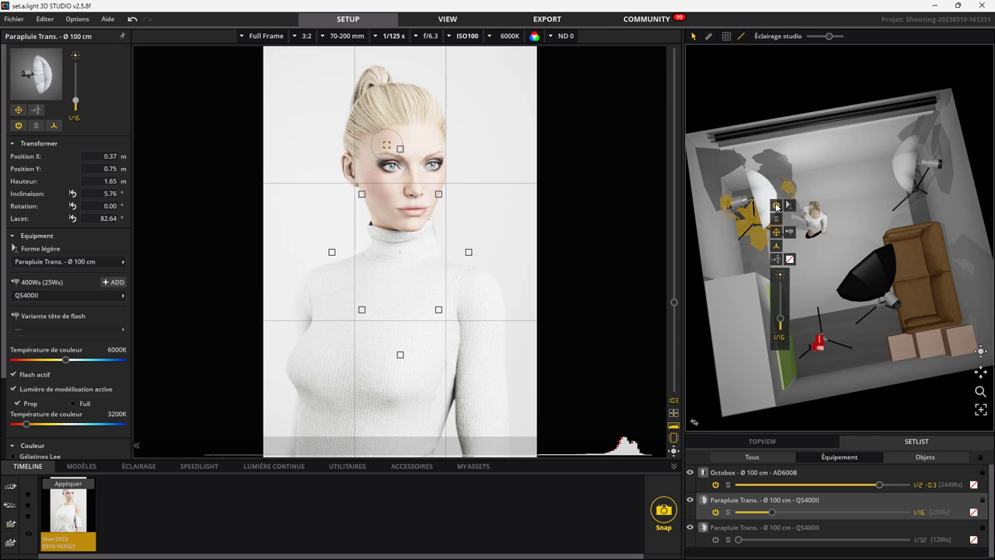
{"action": "left_click", "coordinate": [776, 205]}
{"action": "left_click", "coordinate": [776, 205]}
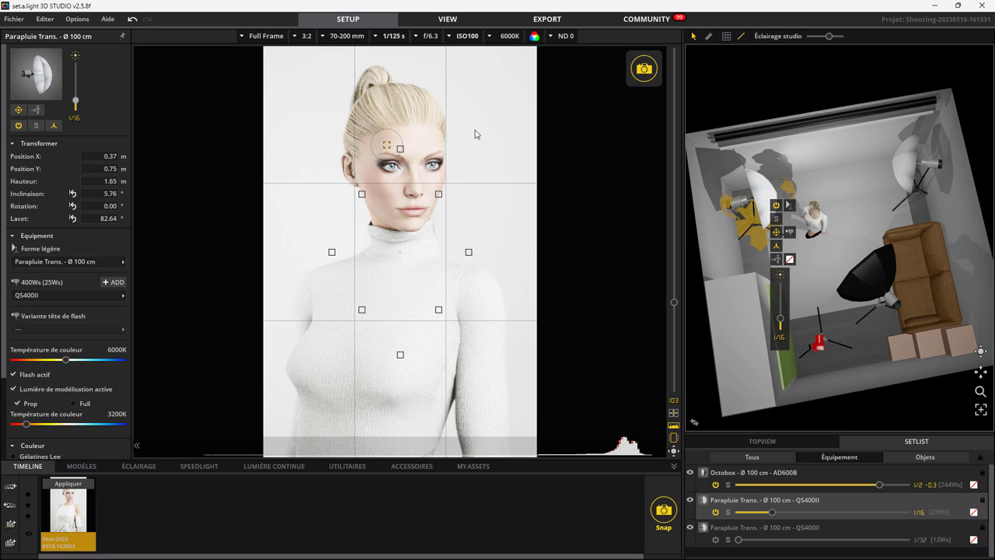
Step: Select the studio background and compare Fond Presets such as Arctic White, Black and Smoke Grey
{"action": "left_click", "coordinate": [834, 149]}
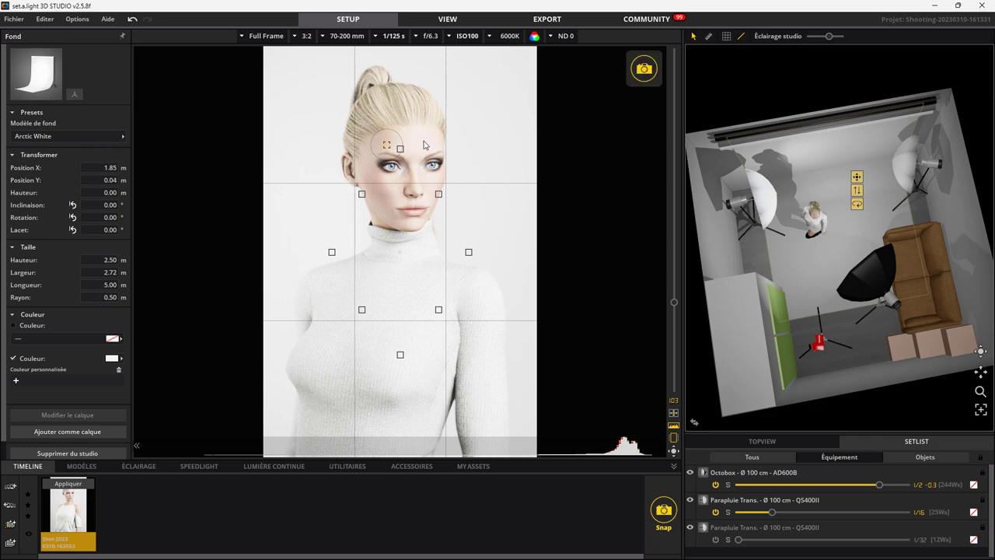
{"action": "left_click", "coordinate": [122, 139]}
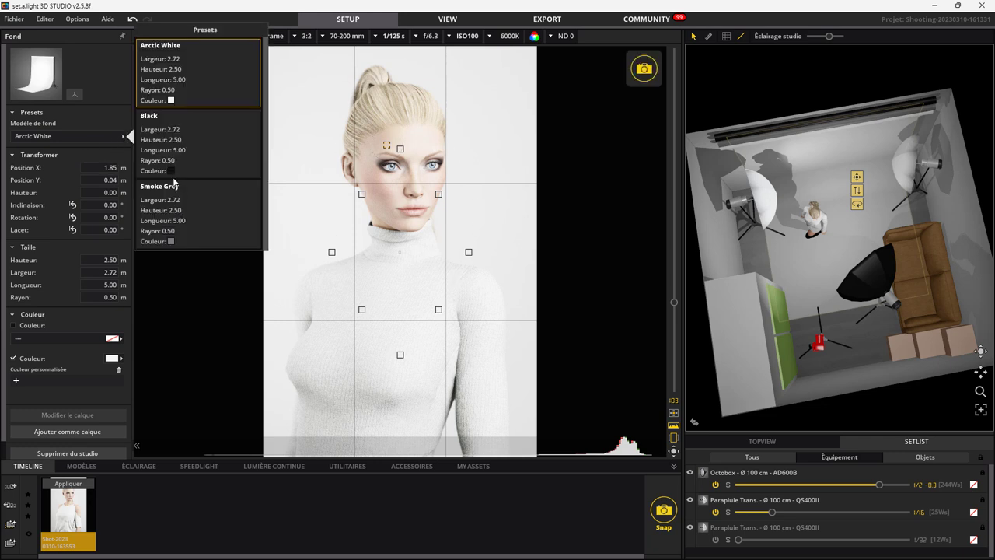
{"action": "left_click", "coordinate": [167, 147]}
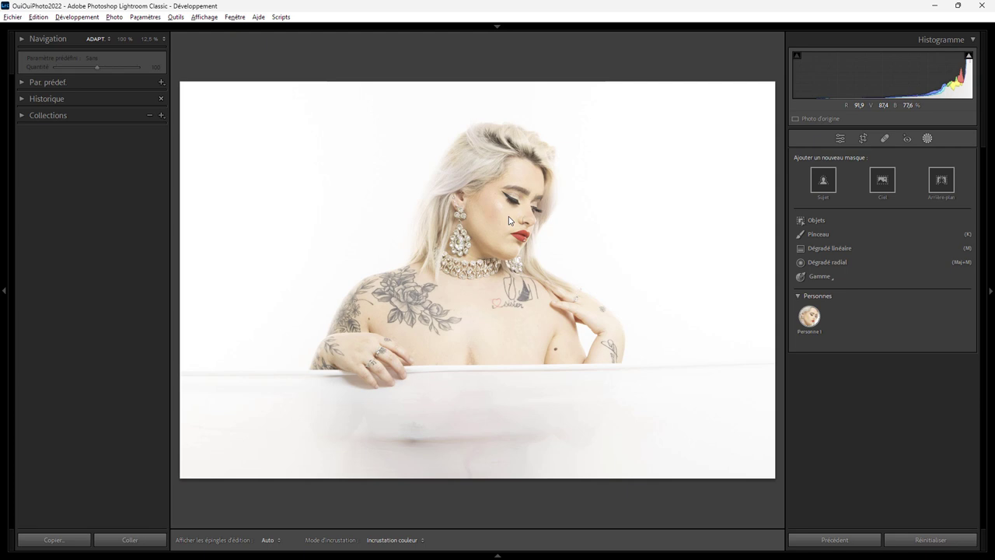
Step: Return to basic editing and inspect the face, necklace and tattoos at 100% zoom
{"action": "left_click", "coordinate": [841, 139]}
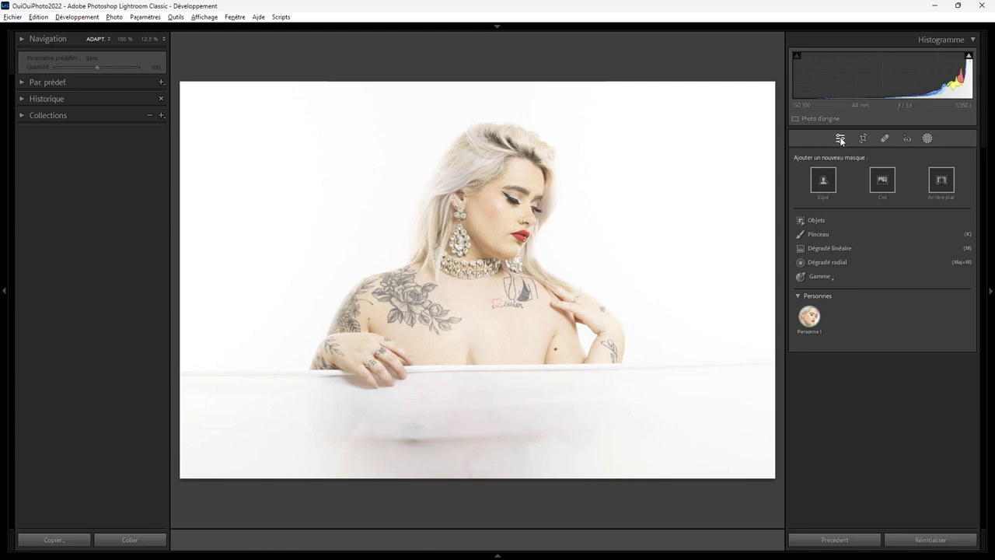
{"action": "left_click", "coordinate": [506, 216]}
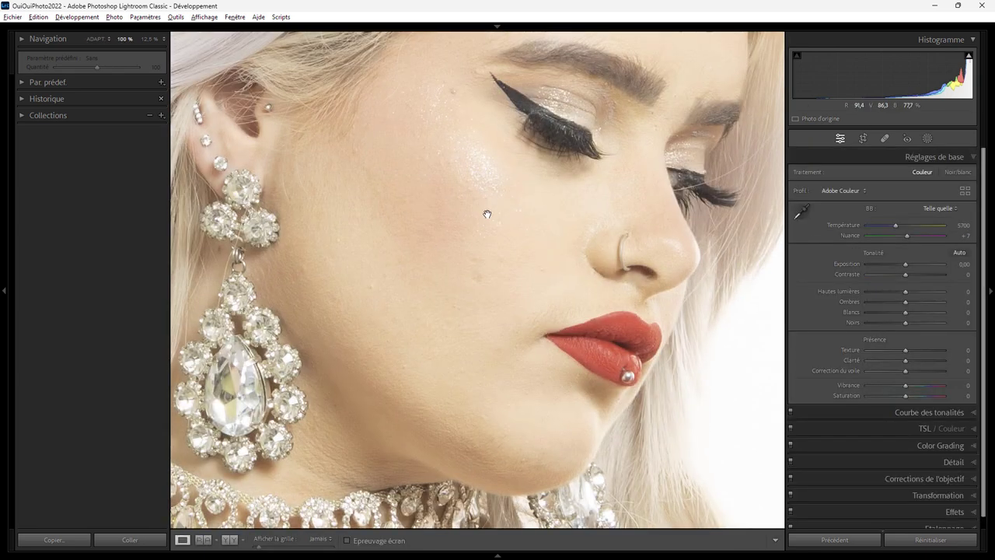
{"action": "left_click_drag", "start_coordinate": [487, 214], "coordinate": [500, 267]}
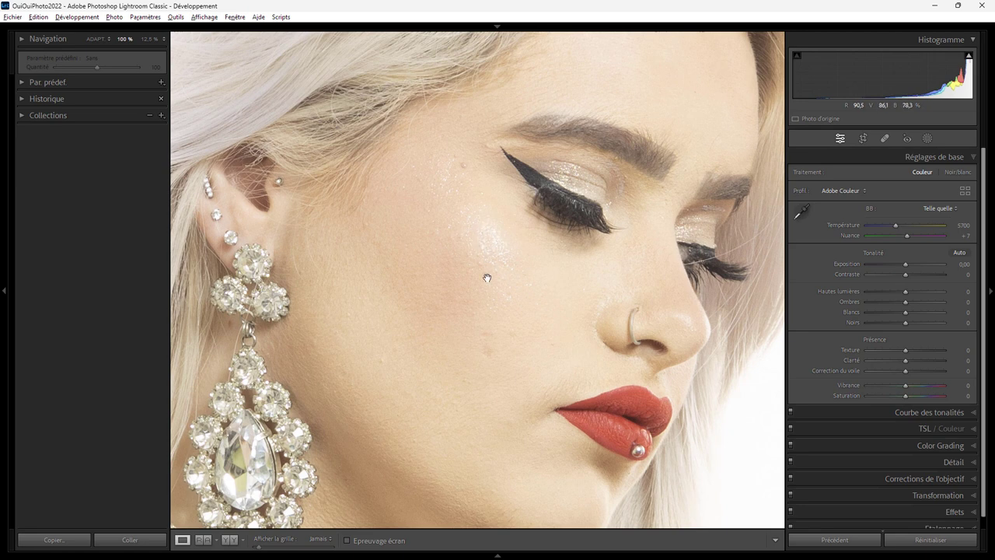
{"action": "left_click_drag", "start_coordinate": [617, 346], "coordinate": [655, 235]}
{"action": "left_click_drag", "start_coordinate": [508, 344], "coordinate": [588, 147]}
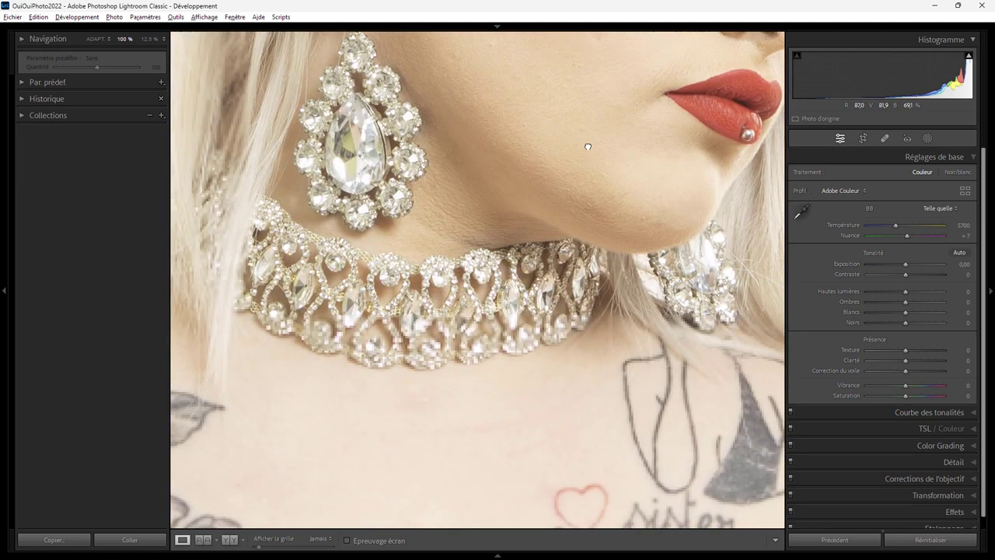
{"action": "left_click_drag", "start_coordinate": [389, 415], "coordinate": [638, 248]}
{"action": "left_click_drag", "start_coordinate": [437, 411], "coordinate": [542, 258]}
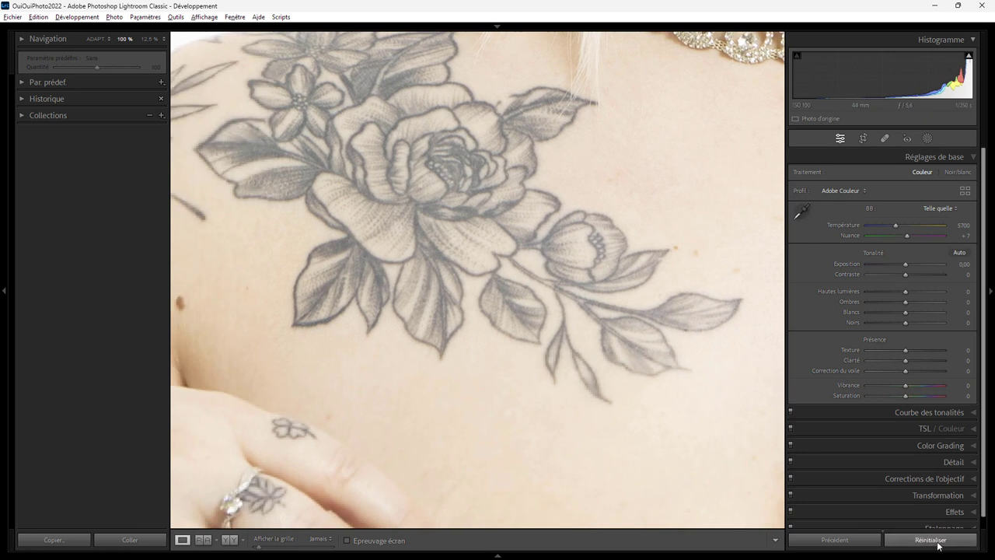
Step: Check the ringed hand and white band, then return to Fit with highlight clipping shown
{"action": "left_click_drag", "start_coordinate": [357, 446], "coordinate": [463, 193]}
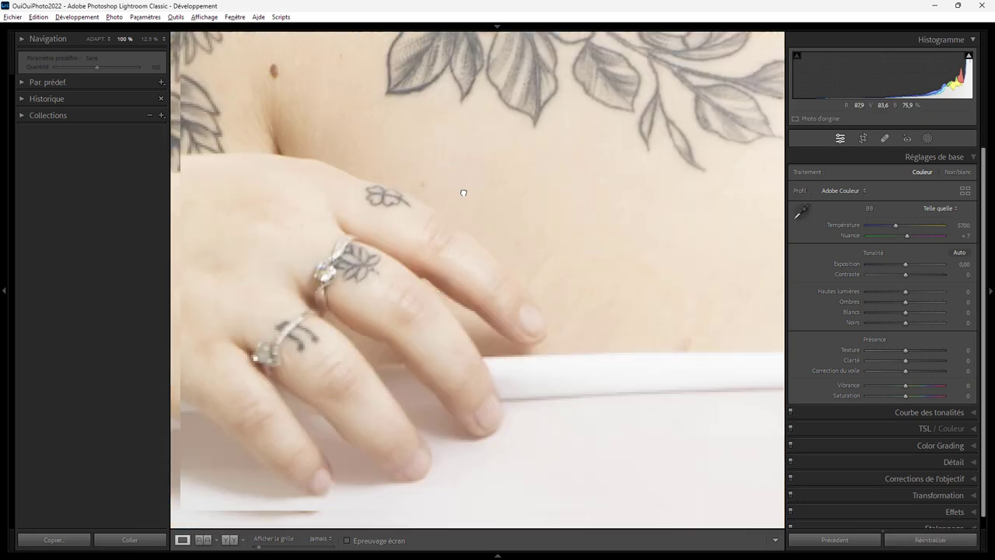
{"action": "left_click_drag", "start_coordinate": [518, 382], "coordinate": [502, 373]}
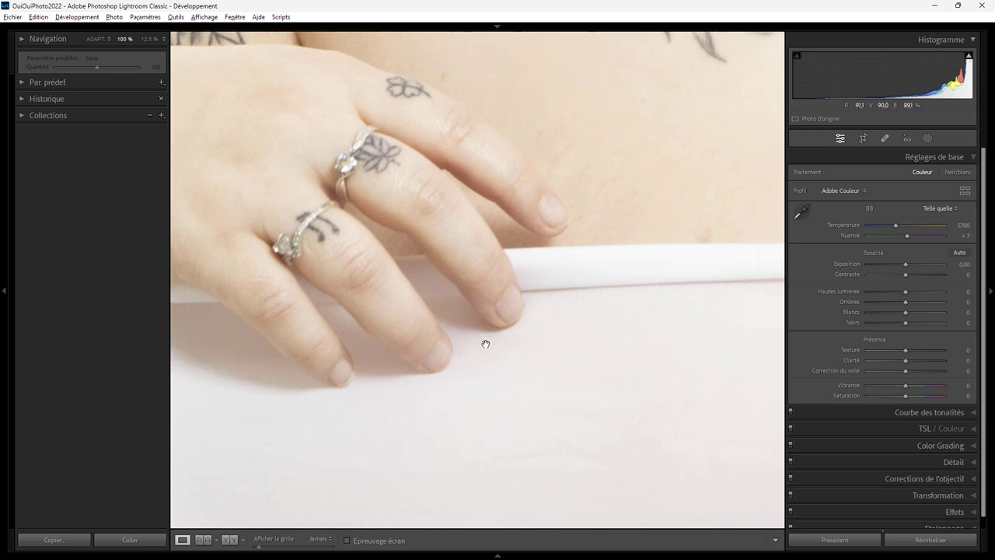
{"action": "left_click", "coordinate": [603, 170]}
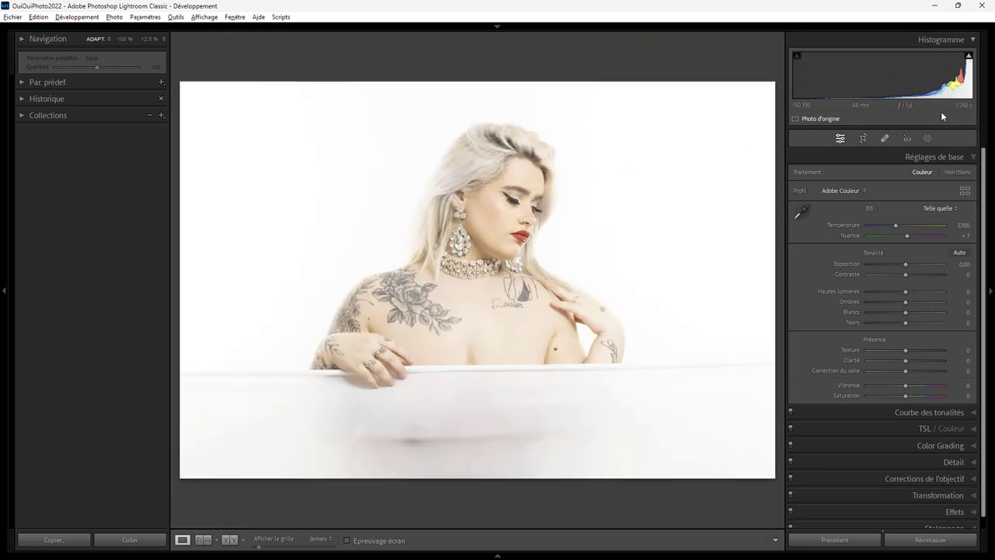
{"action": "left_click", "coordinate": [969, 58]}
Step: Create a mask from the detected person, Personne 1
{"action": "left_click", "coordinate": [928, 139]}
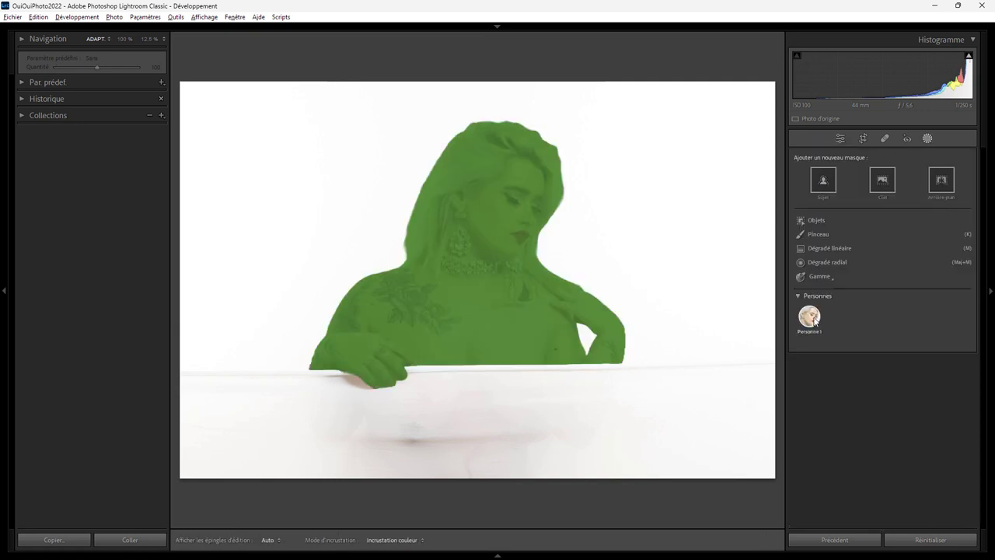
{"action": "left_click", "coordinate": [810, 316]}
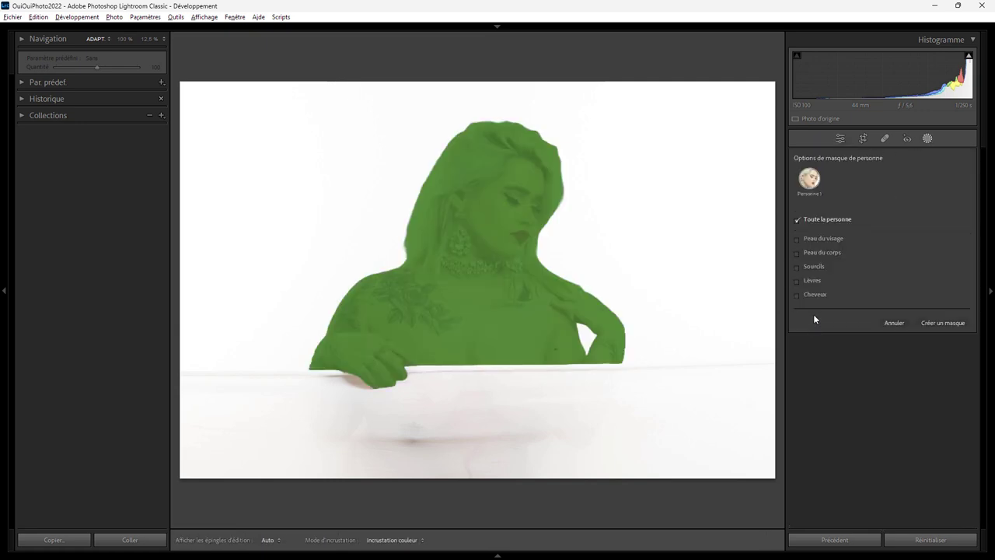
{"action": "left_click", "coordinate": [942, 323]}
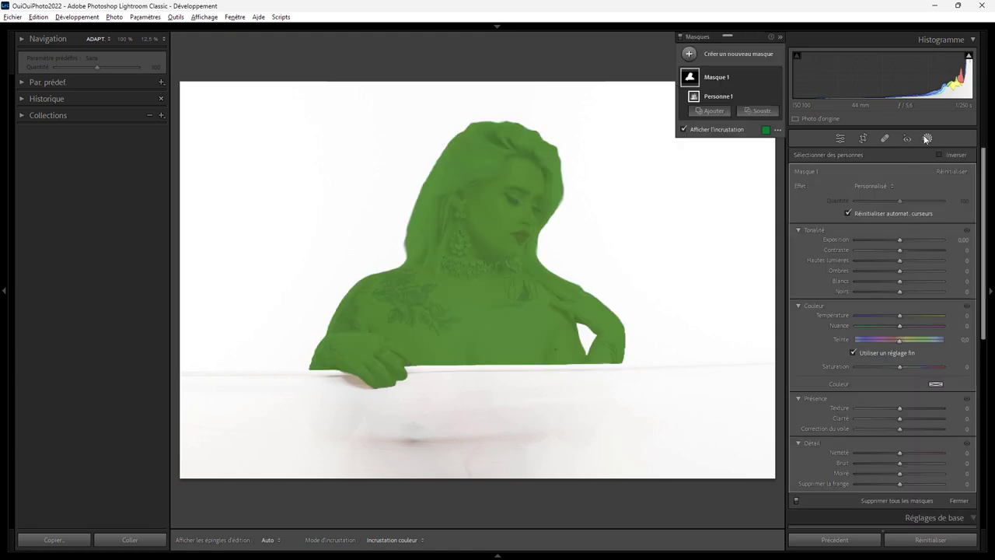
Step: Add an Objects selection over the white band and invert Masque 1 to cover only the background
{"action": "left_click", "coordinate": [714, 111]}
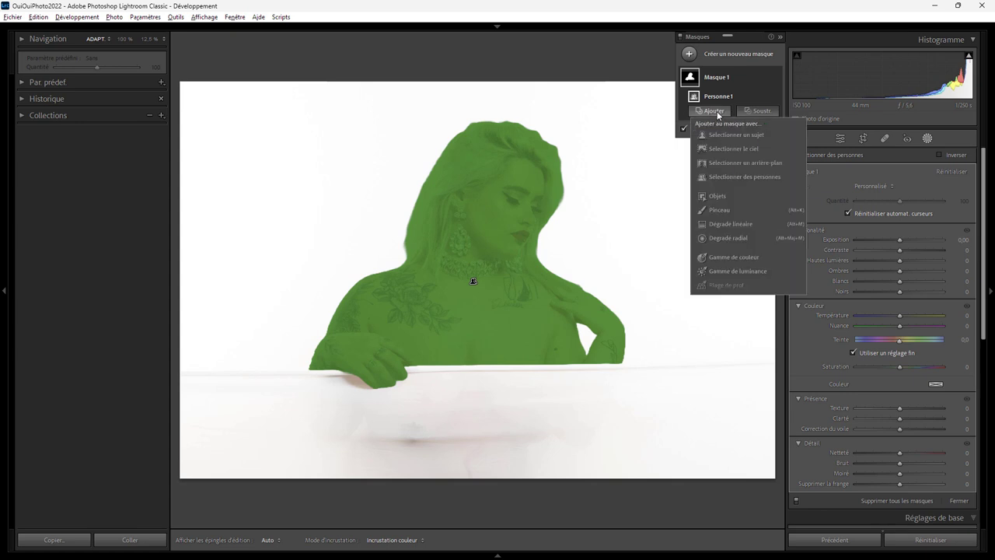
{"action": "left_click", "coordinate": [731, 197]}
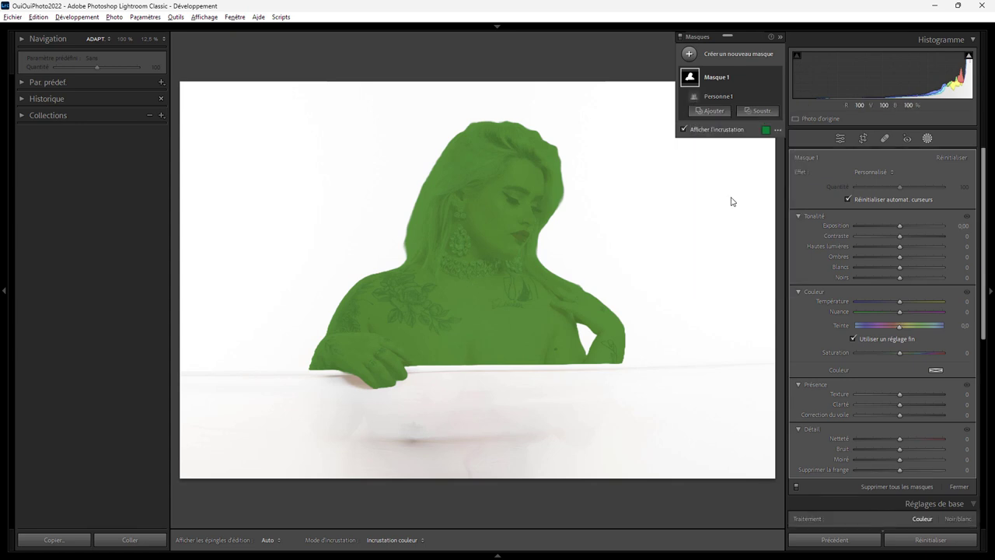
{"action": "mouse_move", "coordinate": [191, 382]}
{"action": "left_mouse_down"}
{"action": "mouse_move", "coordinate": [766, 375]}
{"action": "mouse_move", "coordinate": [761, 466]}
{"action": "mouse_move", "coordinate": [167, 471]}
{"action": "mouse_move", "coordinate": [186, 426]}
{"action": "mouse_move", "coordinate": [228, 416]}
{"action": "mouse_move", "coordinate": [738, 402]}
{"action": "mouse_move", "coordinate": [731, 433]}
{"action": "mouse_move", "coordinate": [491, 445]}
{"action": "mouse_move", "coordinate": [272, 438]}
{"action": "mouse_move", "coordinate": [196, 455]}
{"action": "left_mouse_up"}
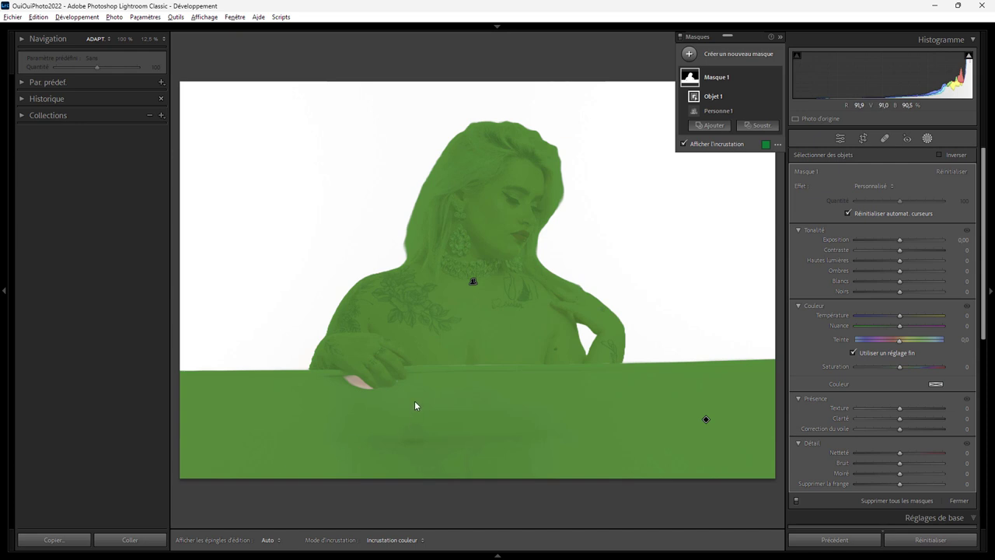
{"action": "right_click", "coordinate": [770, 78]}
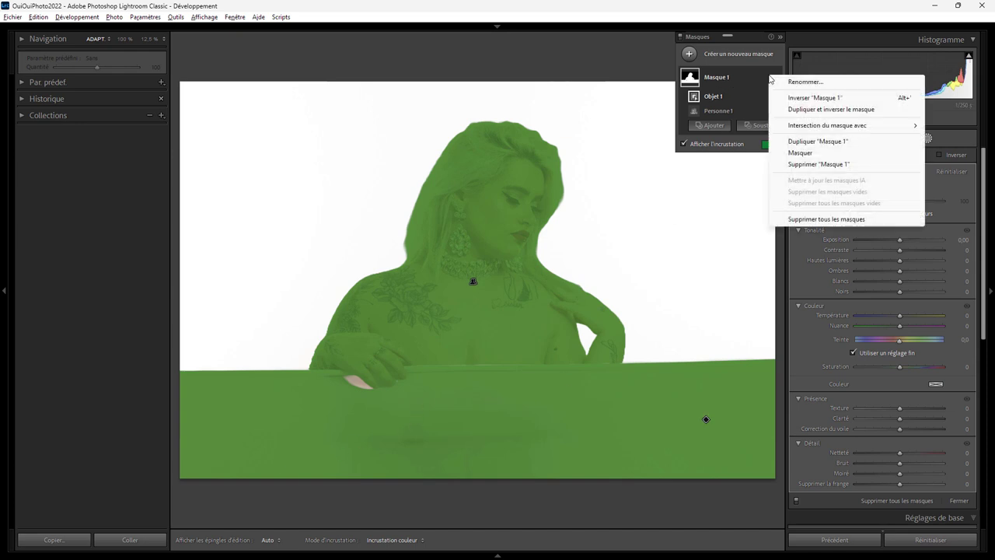
{"action": "left_click", "coordinate": [801, 98]}
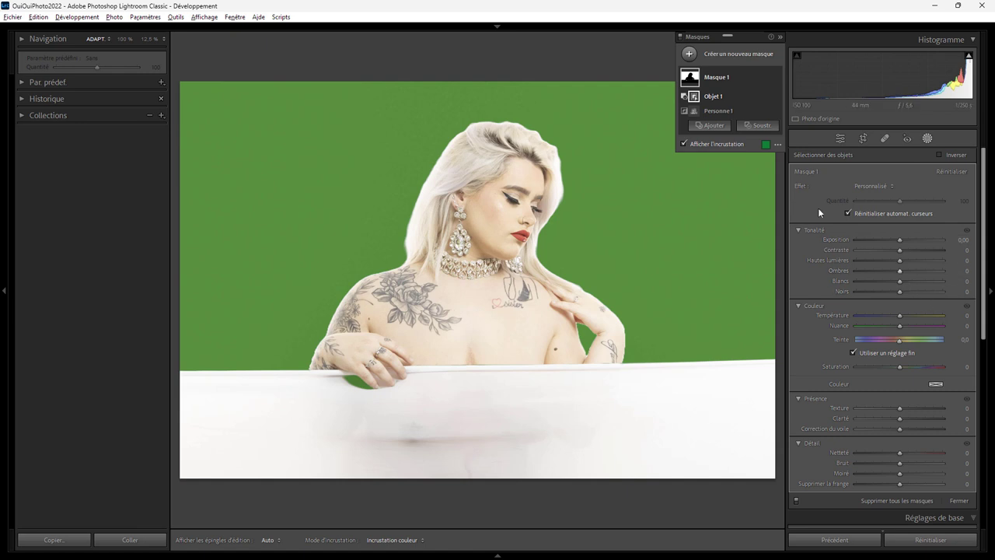
Step: Hide the mask overlay and lower the background mask's Blancs to -100
{"action": "left_click", "coordinate": [711, 146]}
{"action": "mouse_move", "coordinate": [969, 55]}
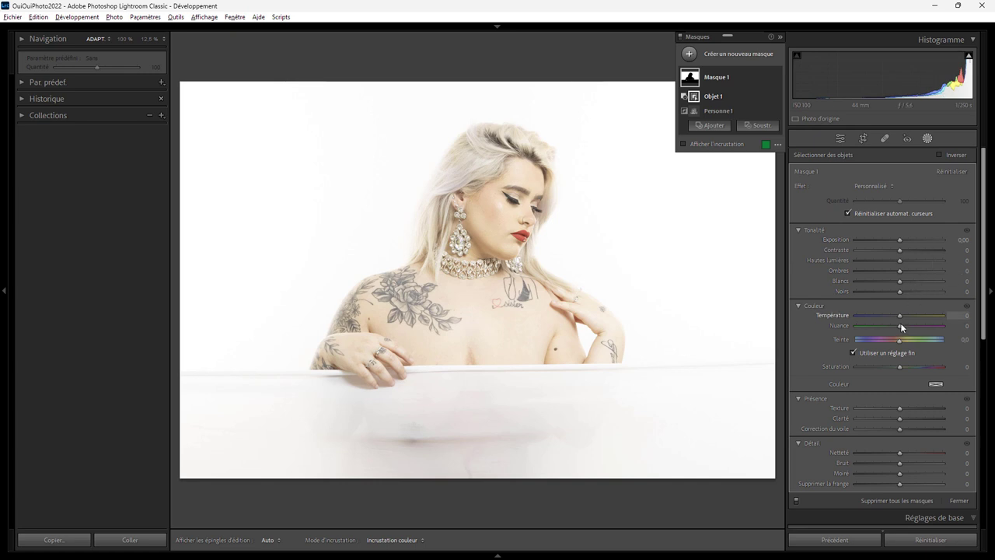
{"action": "left_click", "coordinate": [899, 283]}
{"action": "left_click_drag", "start_coordinate": [900, 285], "coordinate": [868, 279]}
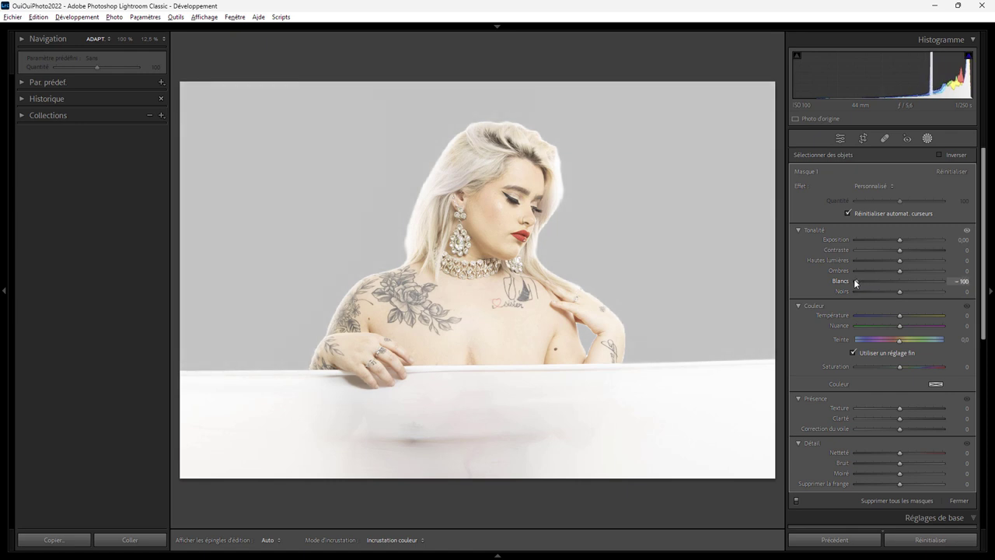
{"action": "left_click_drag", "start_coordinate": [868, 279], "coordinate": [849, 279]}
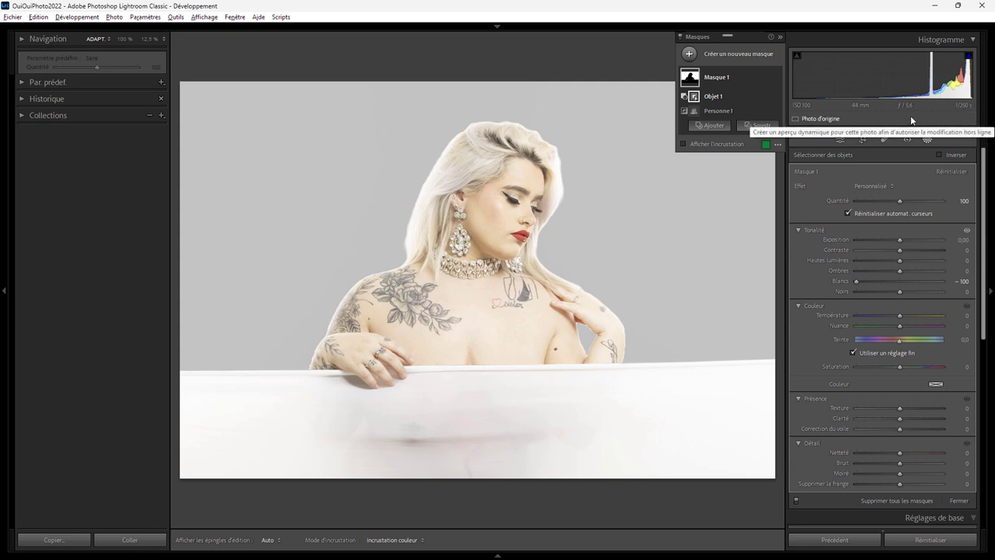
Step: Discard the mask edits and open the HSL controls in basic editing
{"action": "left_click", "coordinate": [932, 540]}
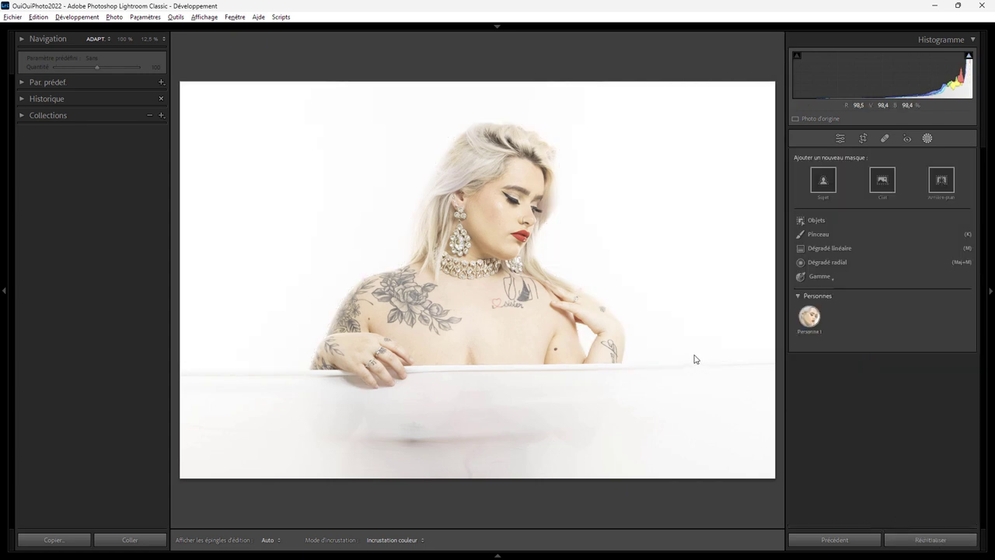
{"action": "left_click", "coordinate": [840, 139]}
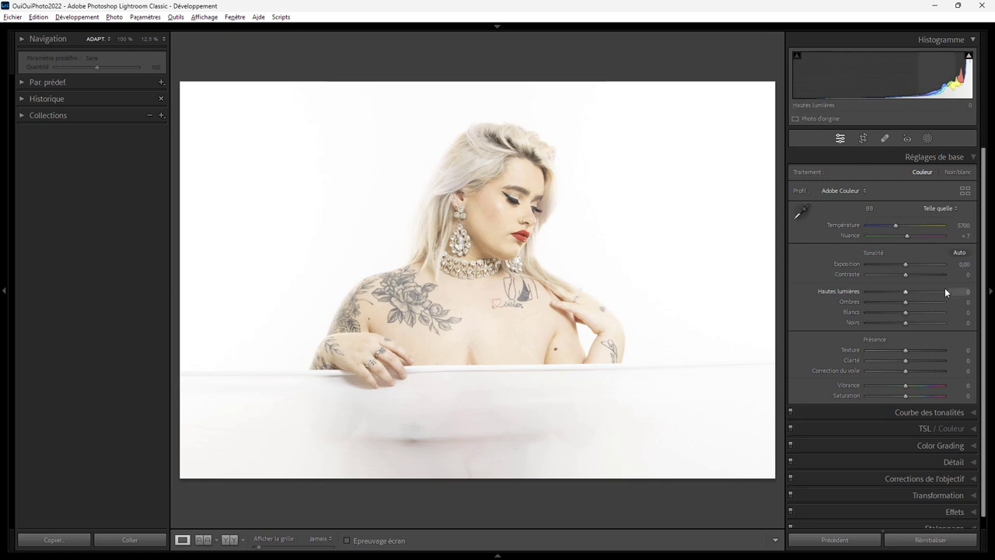
{"action": "left_click", "coordinate": [974, 445]}
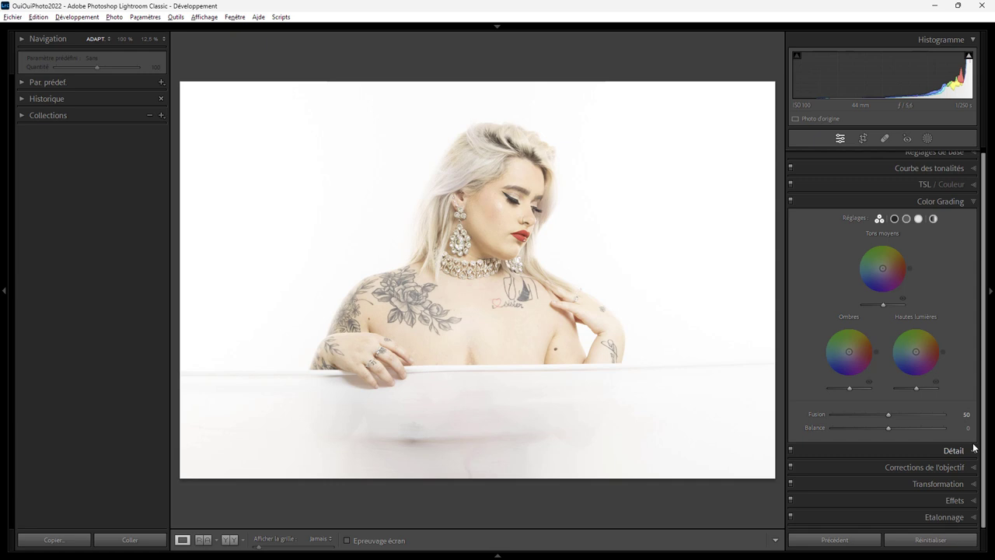
{"action": "left_click", "coordinate": [973, 201]}
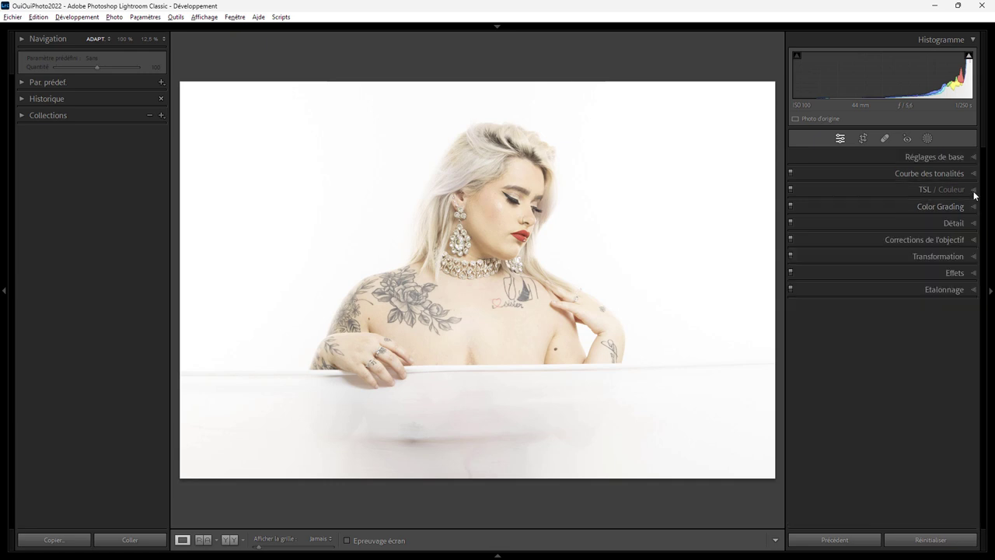
{"action": "left_click", "coordinate": [973, 190]}
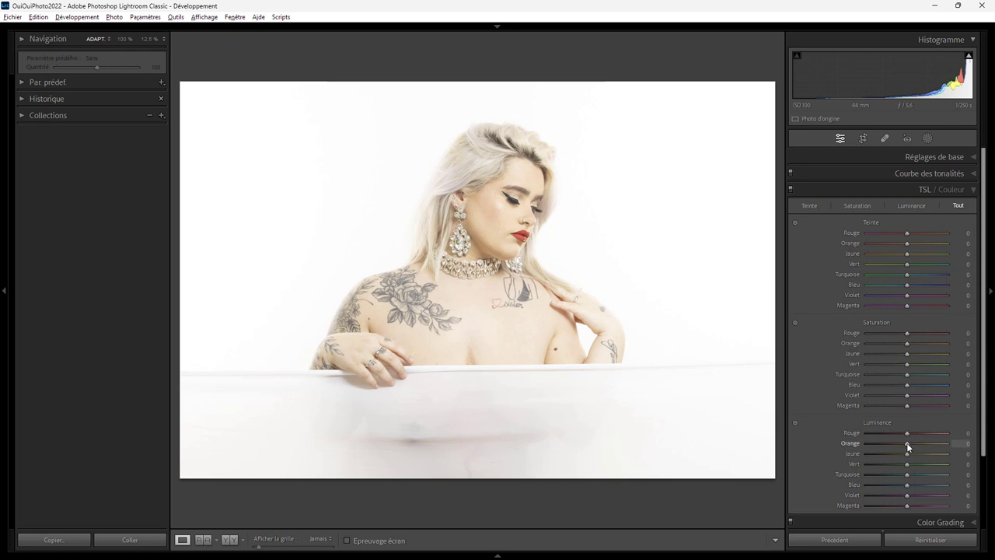
Step: Set Orange Luminance to about +13 after trying +100 and resetting it
{"action": "left_click_drag", "start_coordinate": [907, 442], "coordinate": [926, 437]}
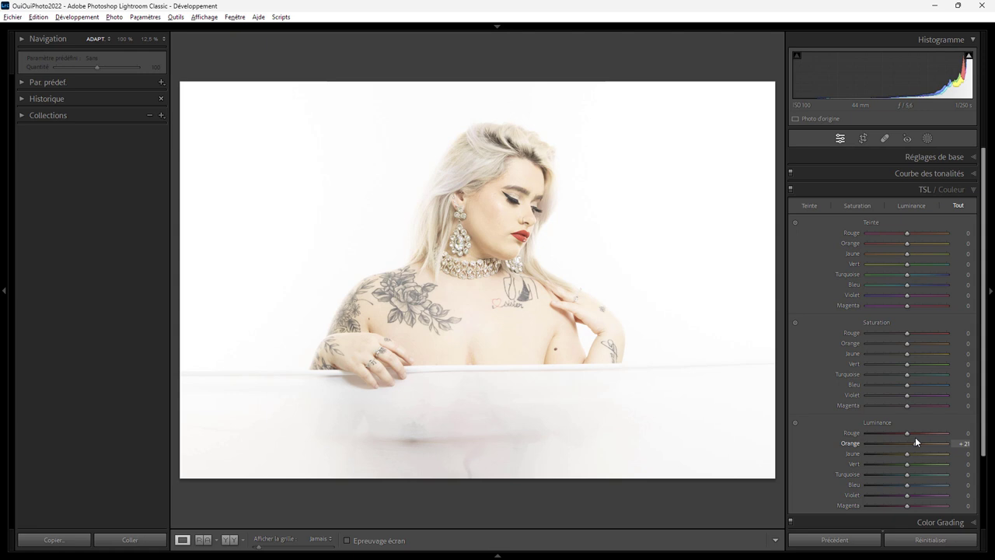
{"action": "left_click_drag", "start_coordinate": [927, 442], "coordinate": [965, 441]}
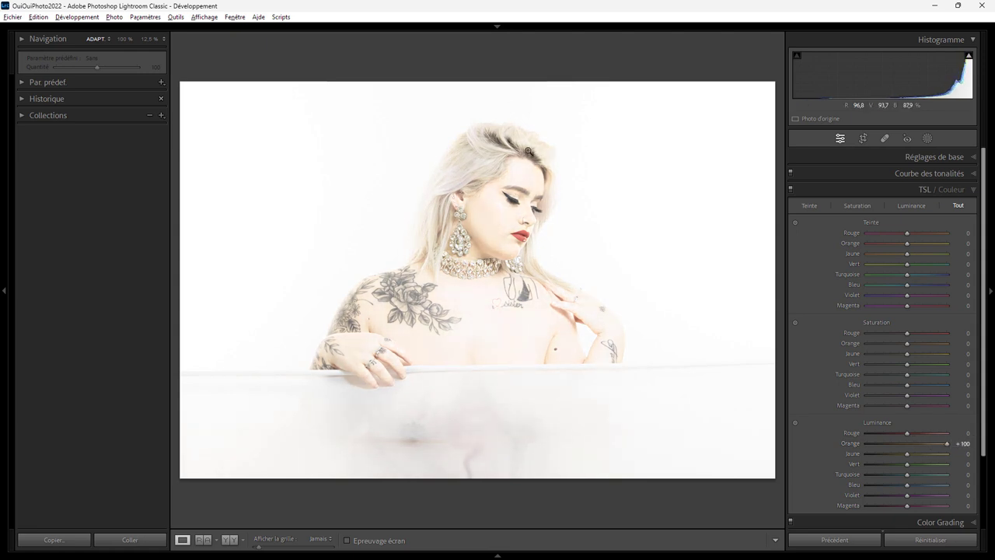
{"action": "double_click", "coordinate": [946, 443]}
{"action": "left_click_drag", "start_coordinate": [908, 446], "coordinate": [911, 444]}
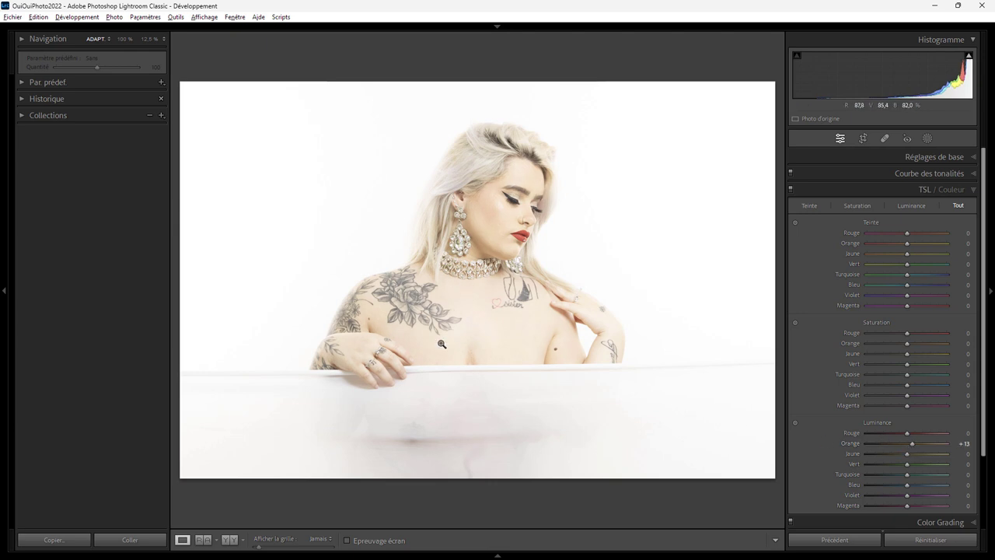
Step: Show the filmstrip and compare photos 2358 and 2360, ending on the sweater portrait 2358
{"action": "left_click", "coordinate": [498, 555]}
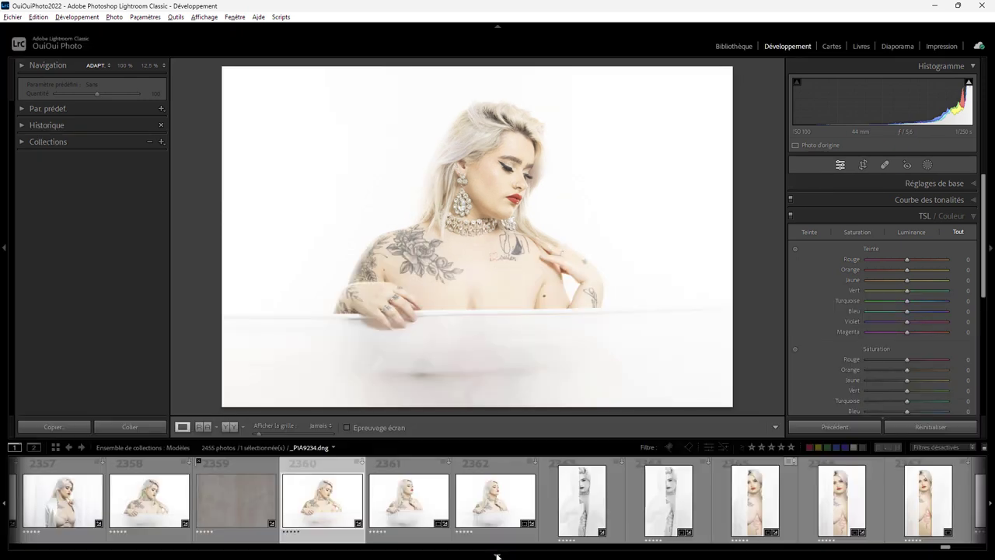
{"action": "left_click", "coordinate": [169, 506]}
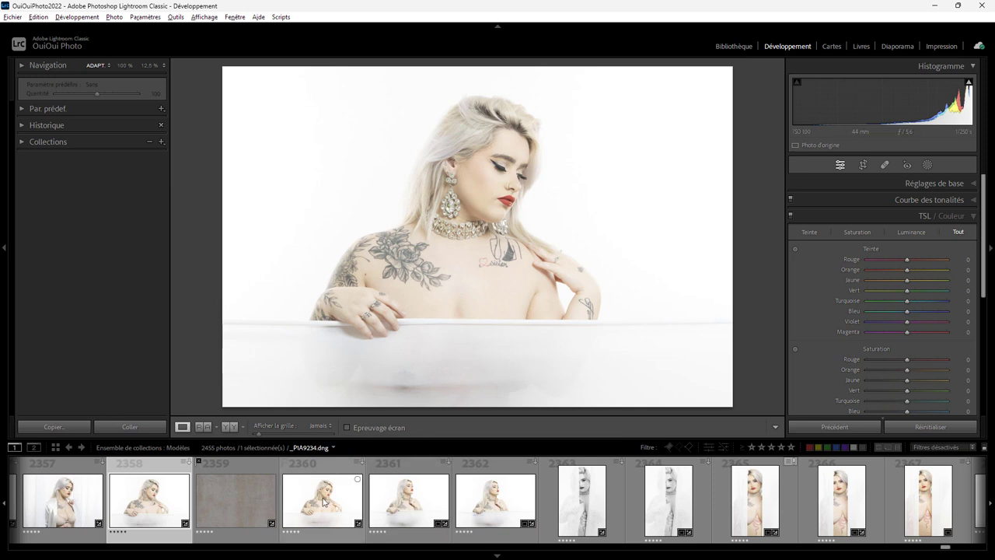
{"action": "left_click", "coordinate": [323, 502]}
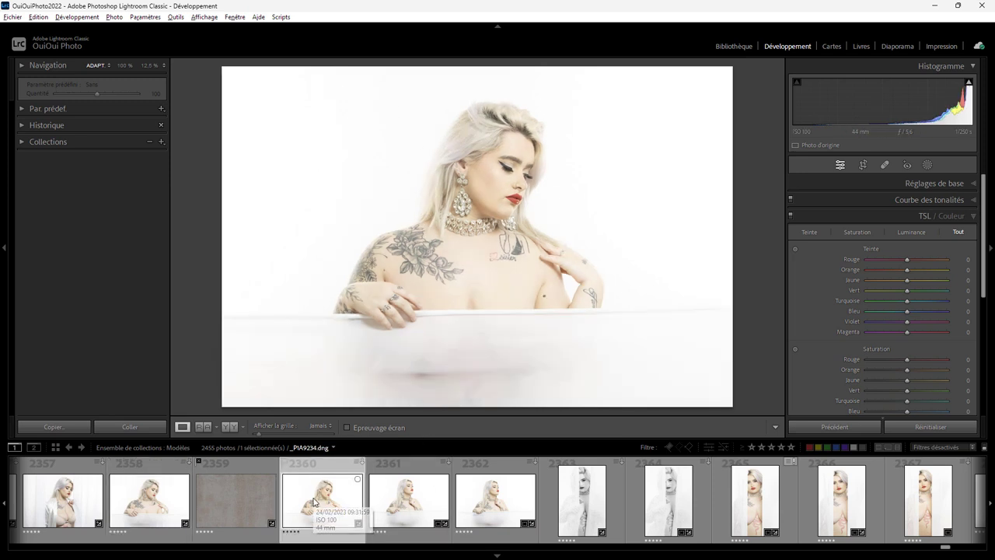
{"action": "left_click", "coordinate": [156, 499]}
{"action": "left_click", "coordinate": [327, 499]}
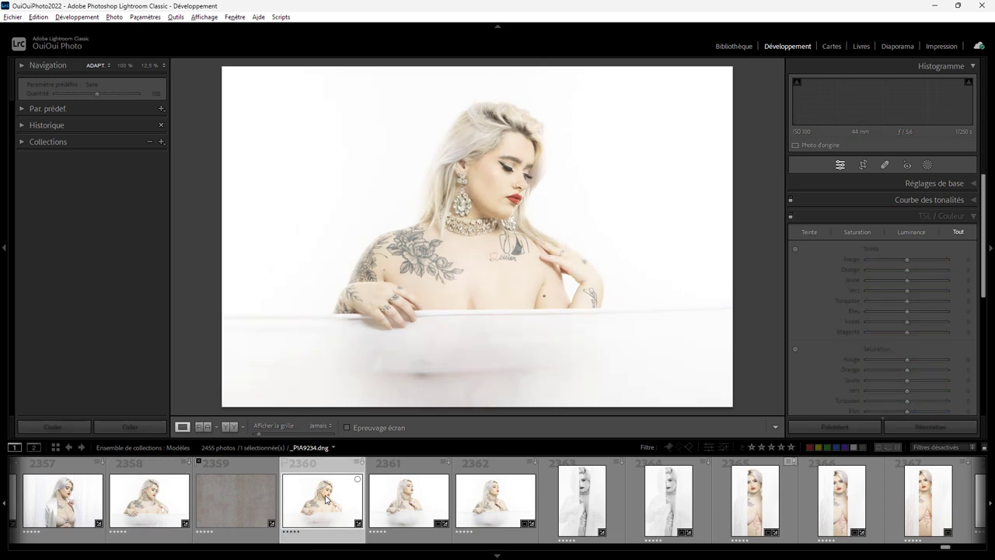
{"action": "left_click", "coordinate": [151, 501]}
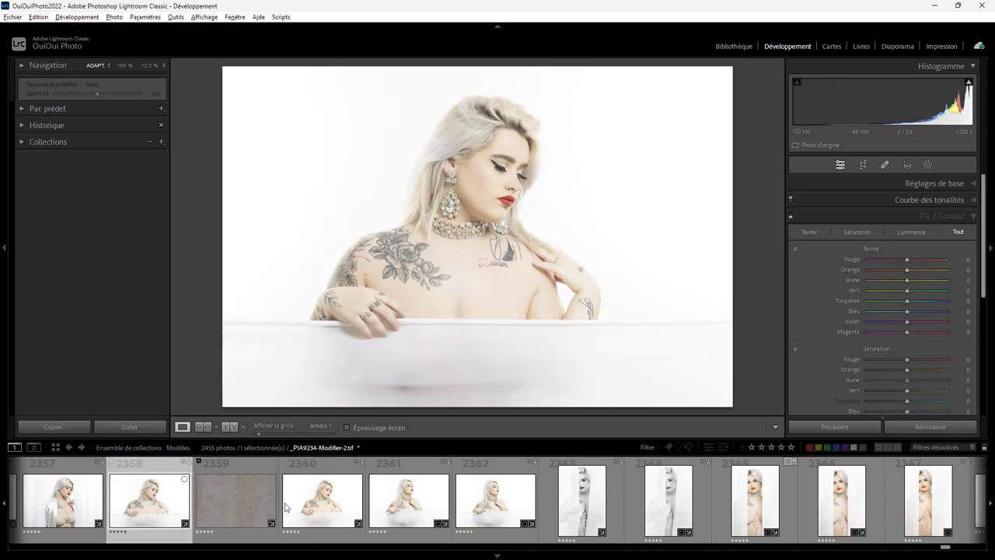
{"action": "left_click", "coordinate": [327, 501]}
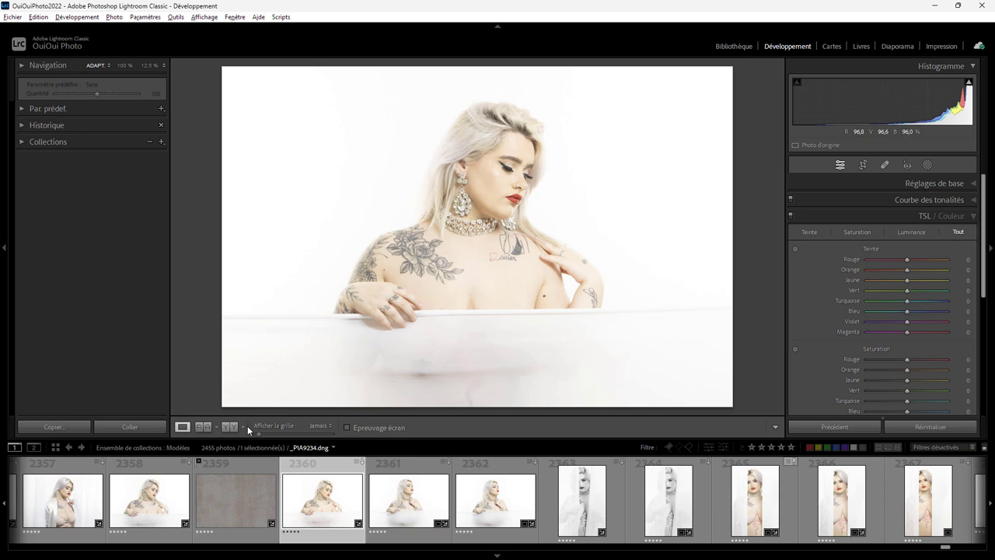
{"action": "left_click", "coordinate": [155, 499]}
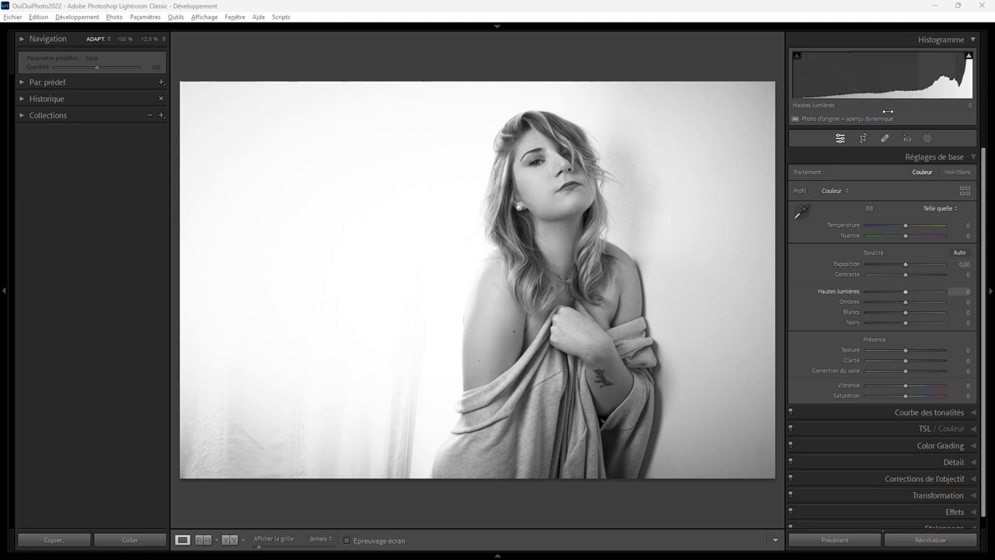
Step: Create a Select Background mask with Blancs and Hautes lumières at -100, then hide it
{"action": "left_click", "coordinate": [925, 138]}
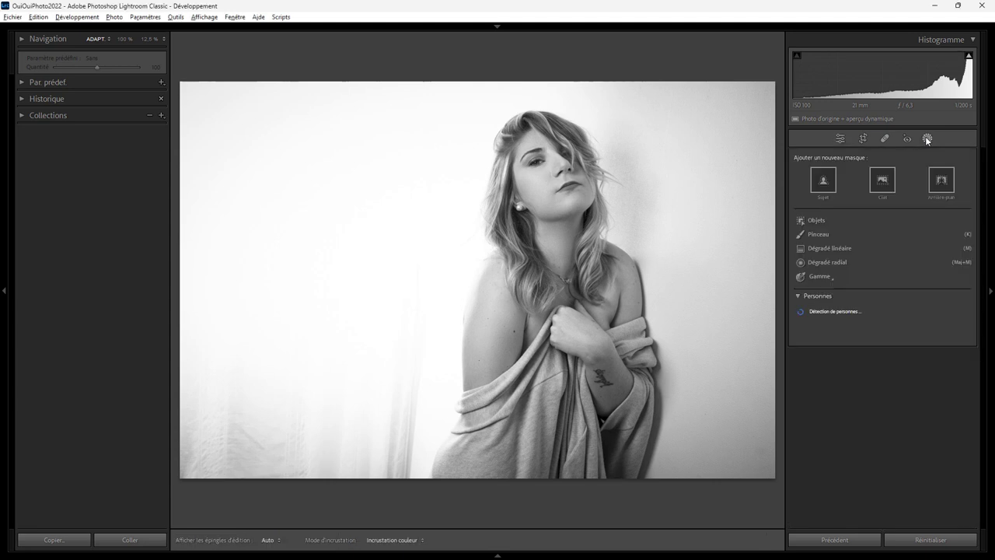
{"action": "left_click", "coordinate": [941, 179]}
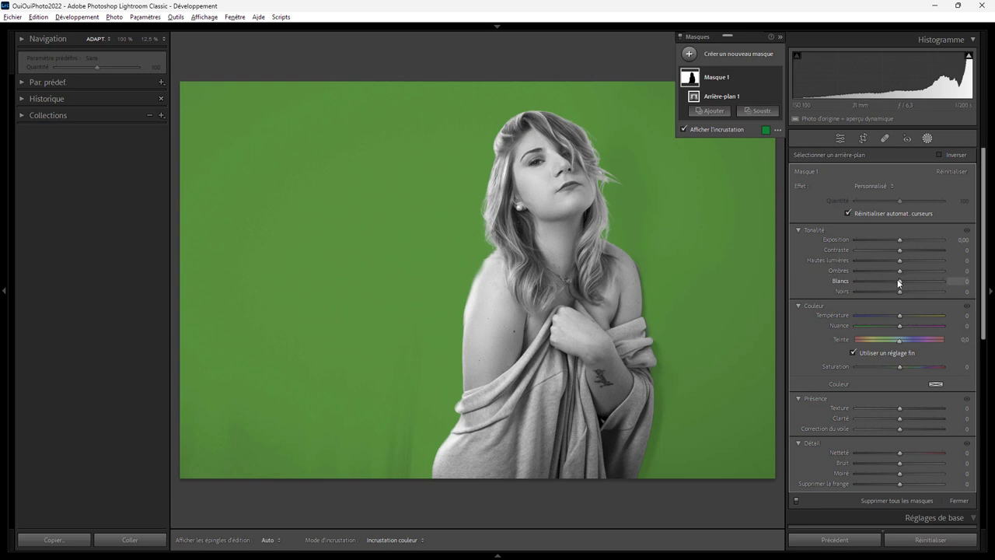
{"action": "left_click_drag", "start_coordinate": [901, 285], "coordinate": [849, 286]}
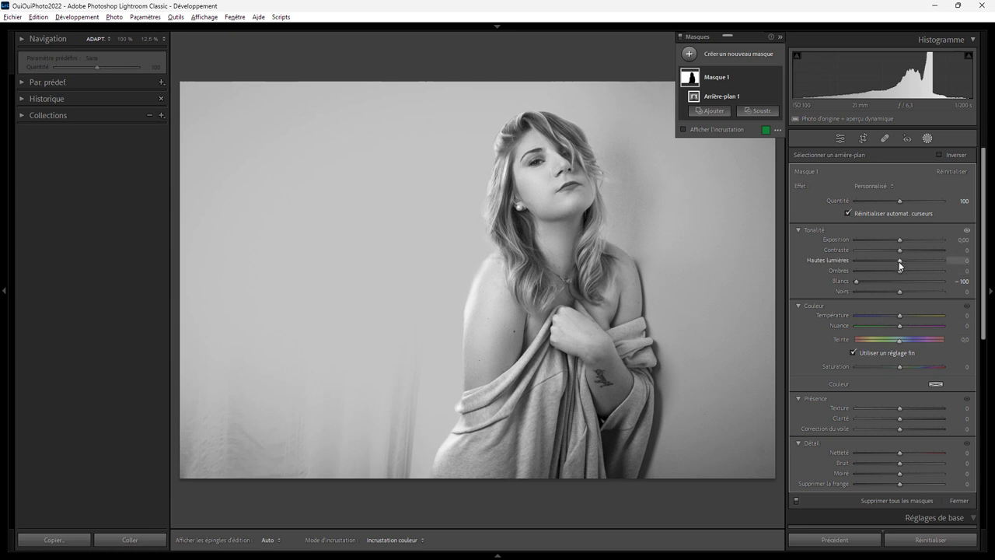
{"action": "left_click_drag", "start_coordinate": [900, 259], "coordinate": [847, 263]}
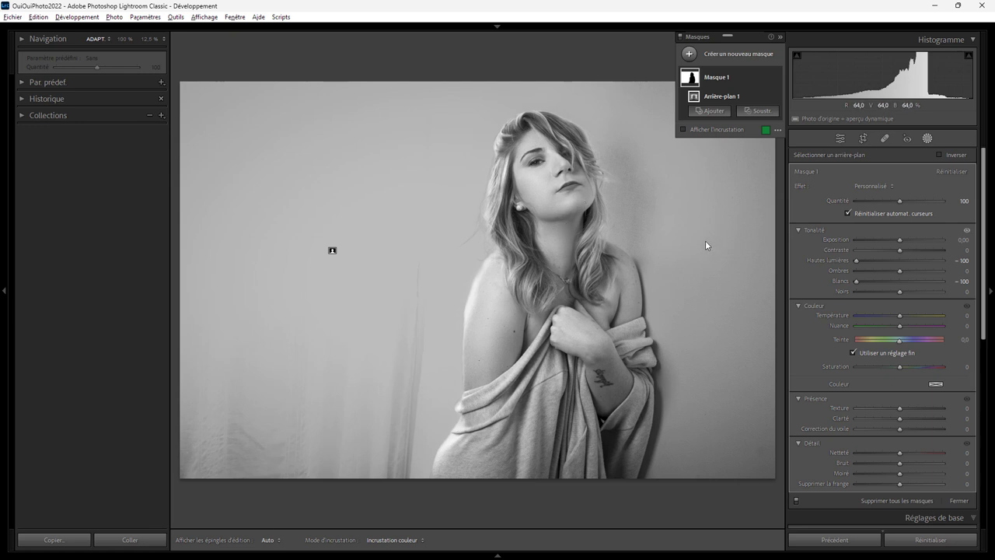
{"action": "left_click", "coordinate": [728, 79]}
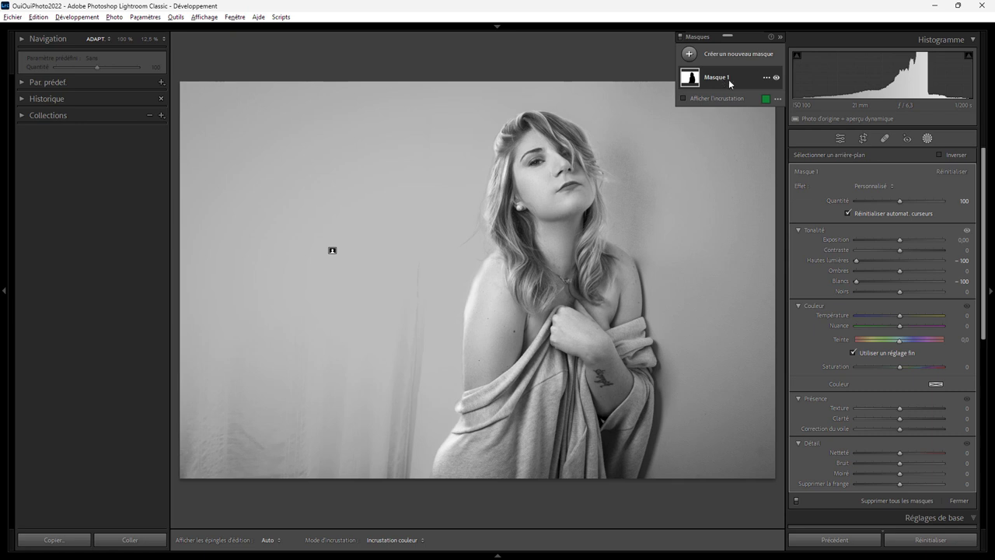
{"action": "left_click", "coordinate": [776, 77]}
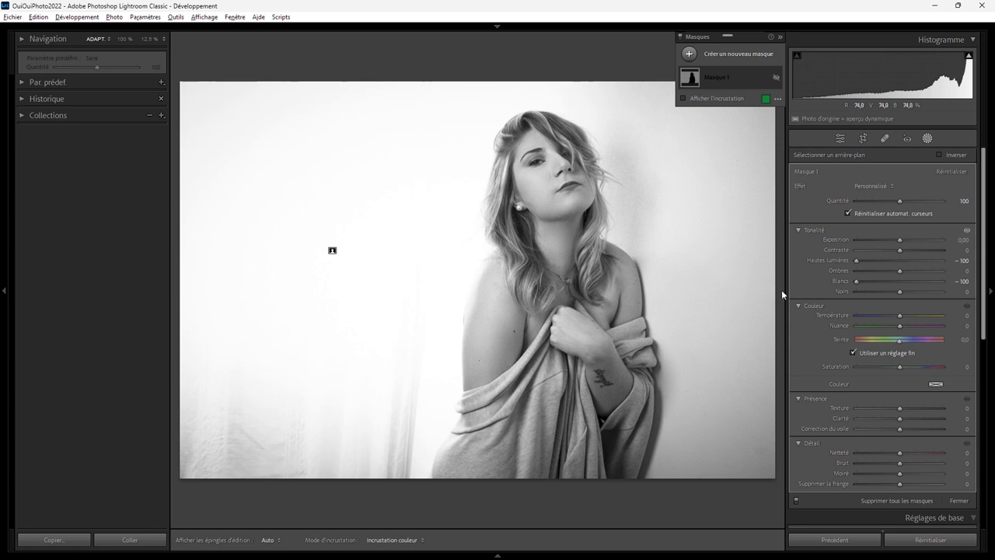
Step: Raise Noirs and Ombres to +100 and turn on highlight clipping display
{"action": "left_click", "coordinate": [842, 140]}
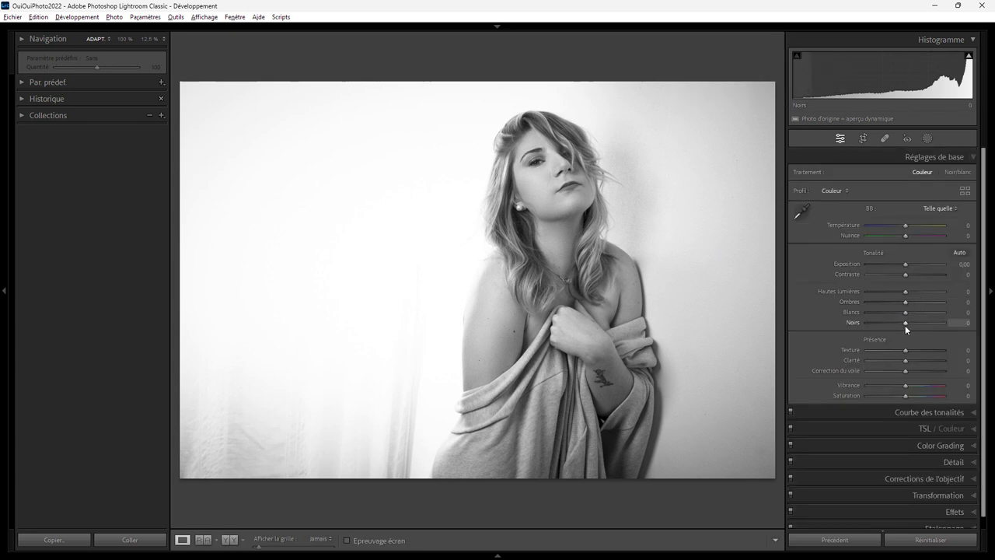
{"action": "left_click_drag", "start_coordinate": [903, 322], "coordinate": [946, 322]}
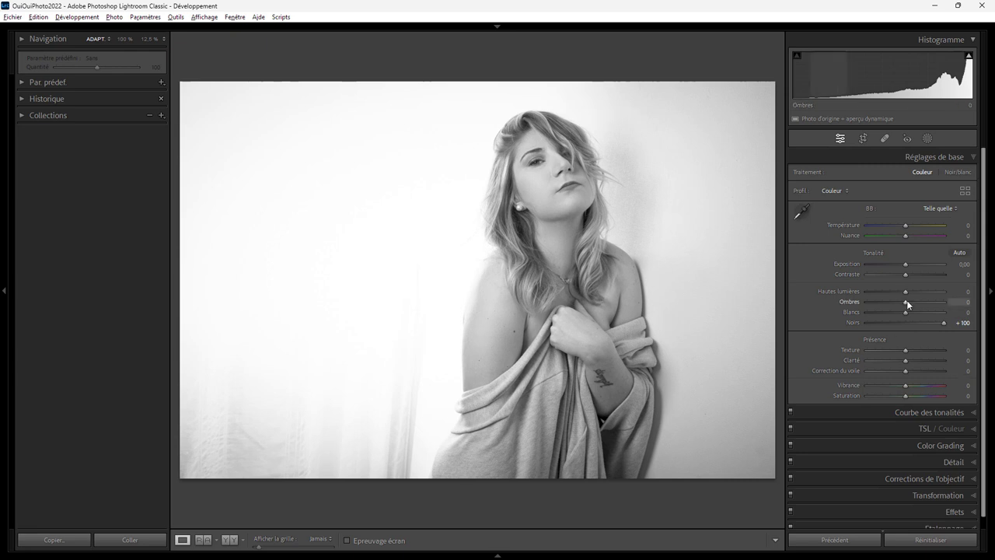
{"action": "left_click_drag", "start_coordinate": [906, 302], "coordinate": [950, 308]}
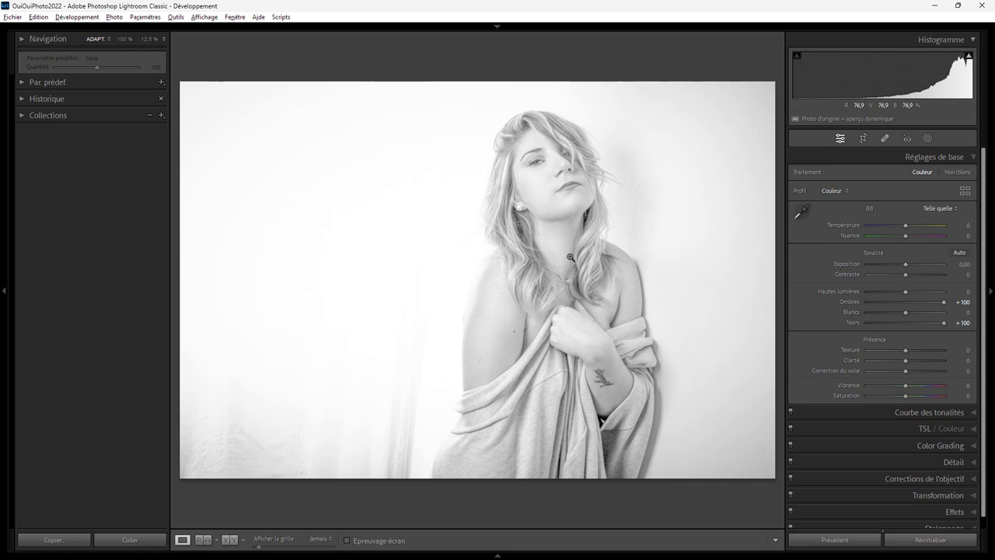
{"action": "left_click", "coordinate": [969, 56]}
Step: Inspect the brightened face and eye at 100% zoom
{"action": "left_click", "coordinate": [557, 171]}
{"action": "left_click_drag", "start_coordinate": [560, 187], "coordinate": [571, 286]}
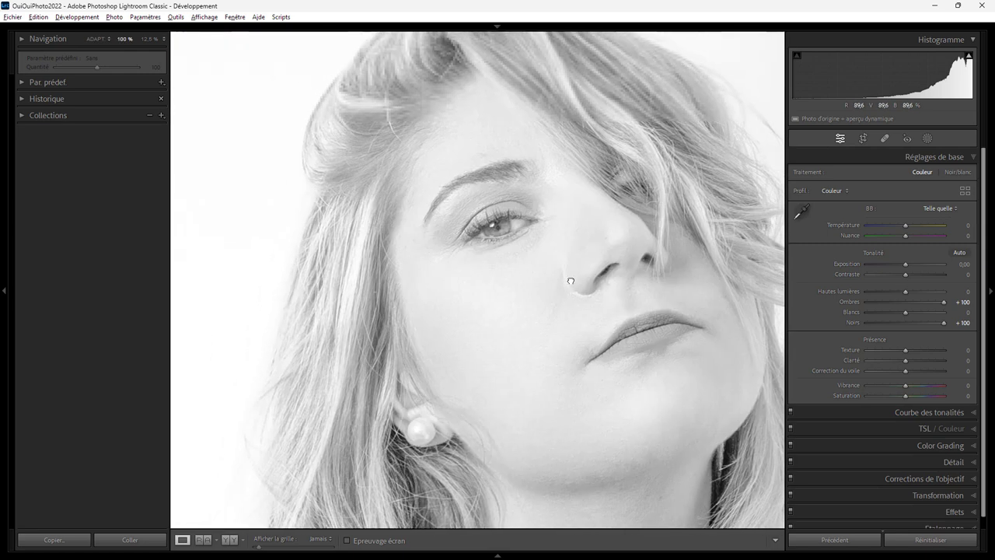
{"action": "left_click", "coordinate": [552, 268]}
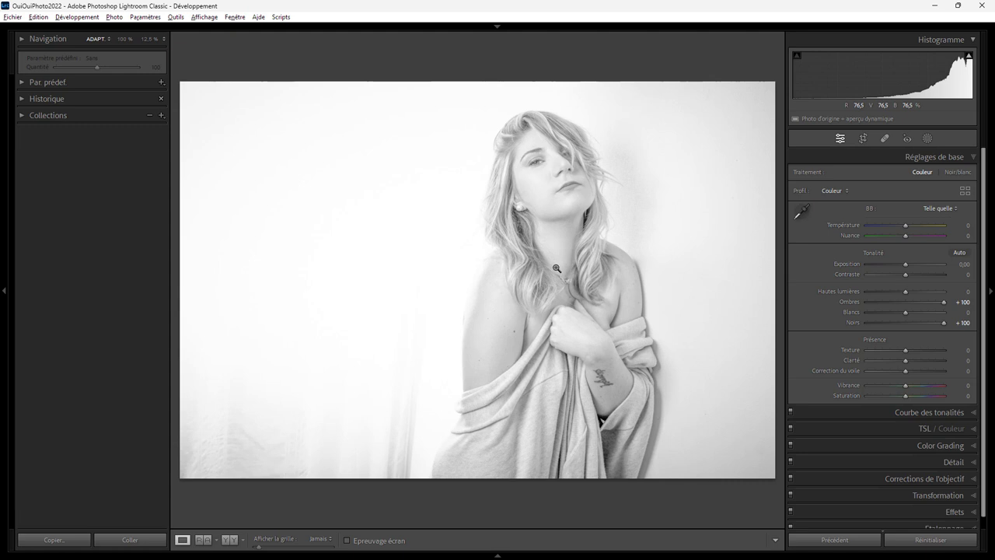
{"action": "left_click", "coordinate": [542, 164]}
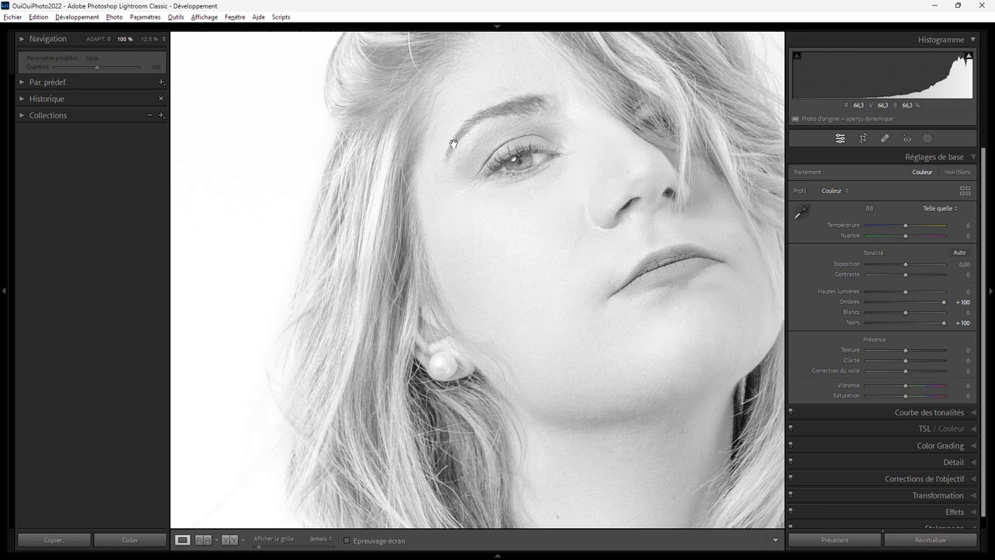
Step: Zoom back out to view the whole sweater portrait
{"action": "left_click", "coordinate": [574, 215]}
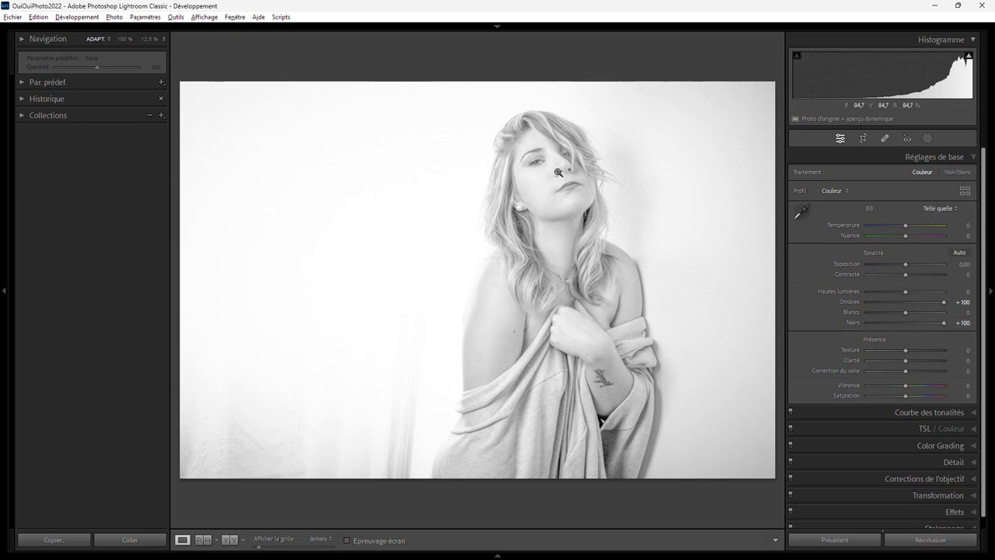
Step: Reset Noirs and Ombres to 0 by double-clicking their sliders
{"action": "double_click", "coordinate": [944, 323]}
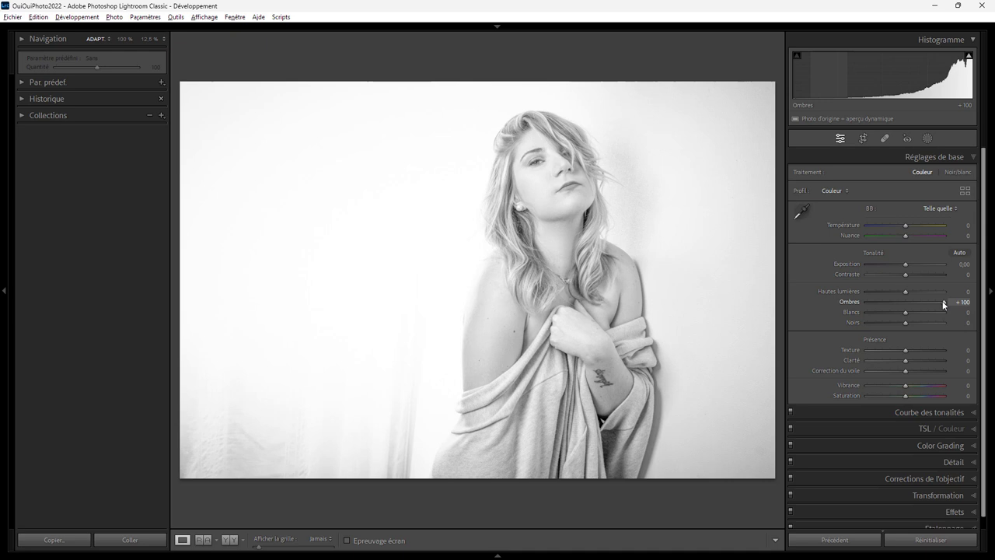
{"action": "double_click", "coordinate": [944, 303]}
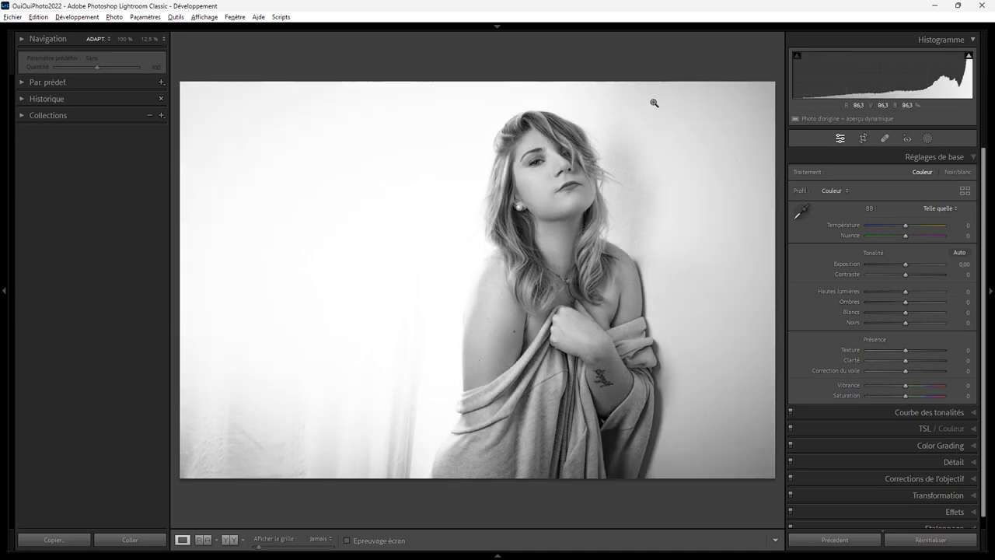